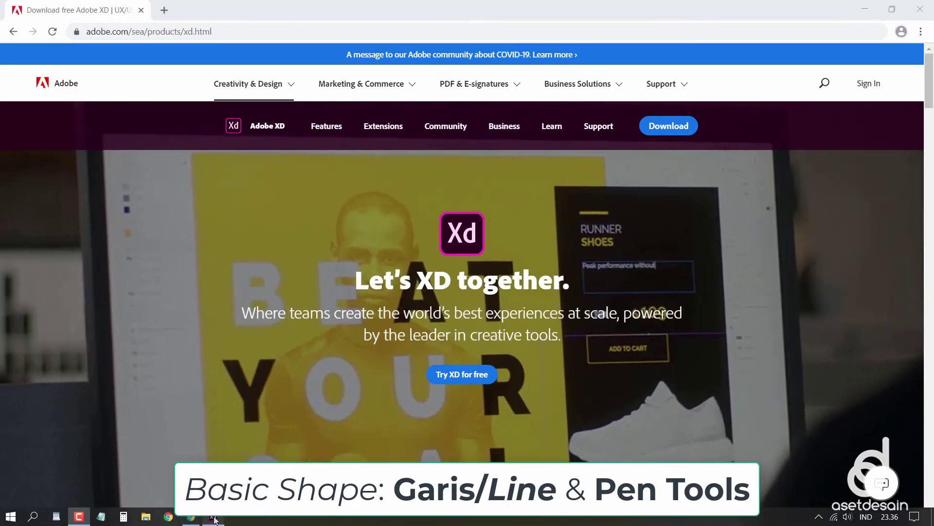
- Switch to Adobe XD and draw a horizontal line about 202 wide in the artboard's empty upper-left area
click(214, 519)
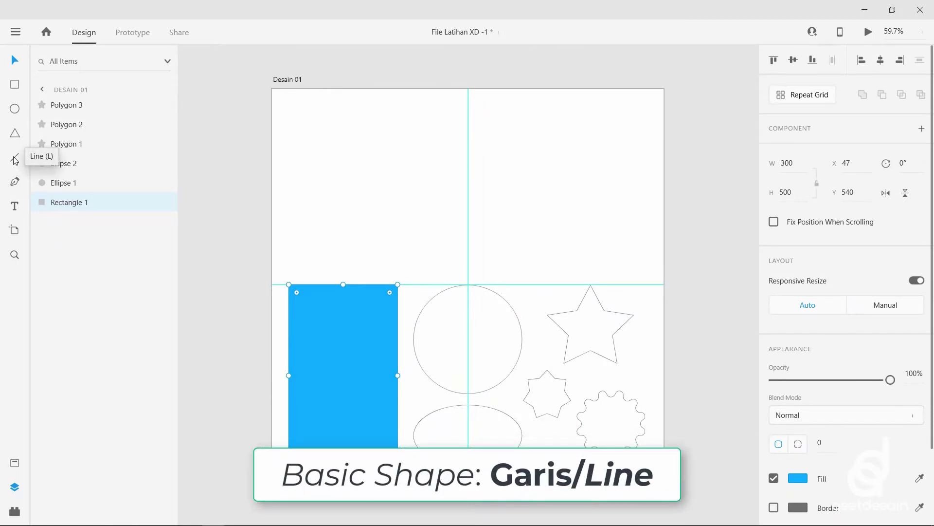
click(15, 159)
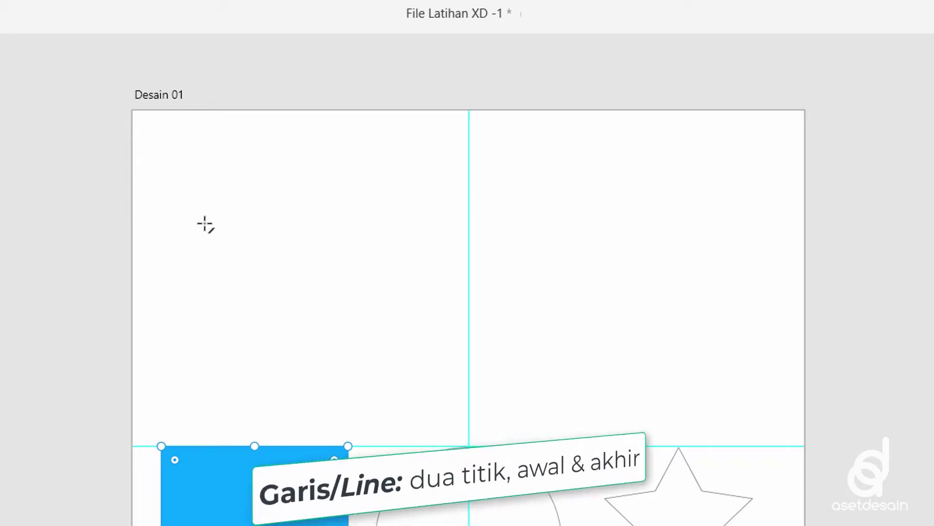
key(Escape)
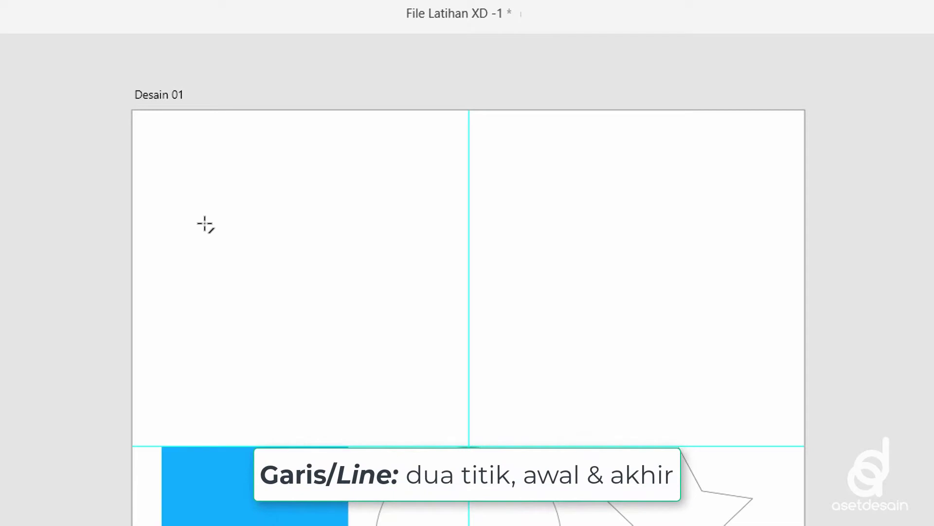
drag(204, 222, 434, 305)
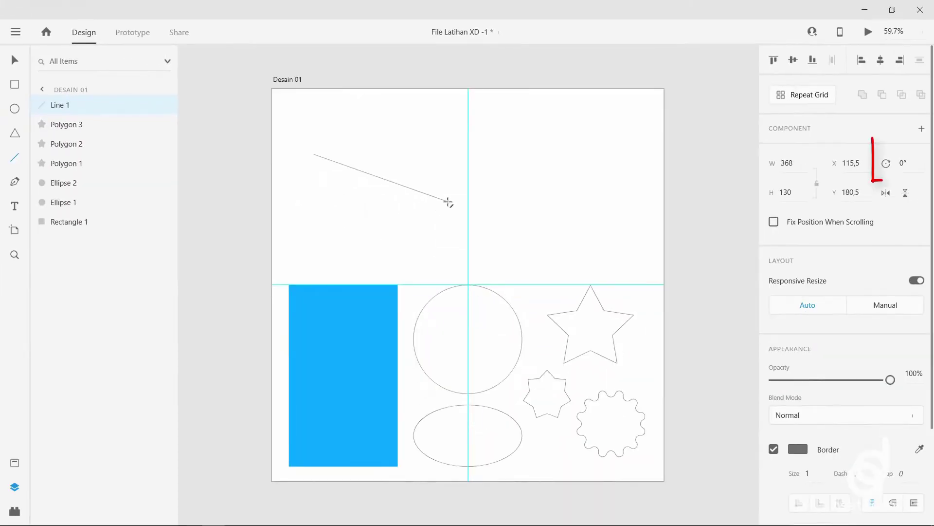
mouse_move(450, 186)
mouse_down()
mouse_move(444, 151)
mouse_move(439, 160)
mouse_move(452, 122)
mouse_move(443, 188)
mouse_move(449, 142)
mouse_move(409, 127)
mouse_move(413, 221)
mouse_move(417, 135)
mouse_move(376, 188)
mouse_move(411, 197)
mouse_move(399, 212)
mouse_move(391, 269)
mouse_move(401, 258)
mouse_move(391, 245)
mouse_move(396, 255)
mouse_move(396, 132)
mouse_move(401, 142)
mouse_up()
drag(402, 174, 427, 155)
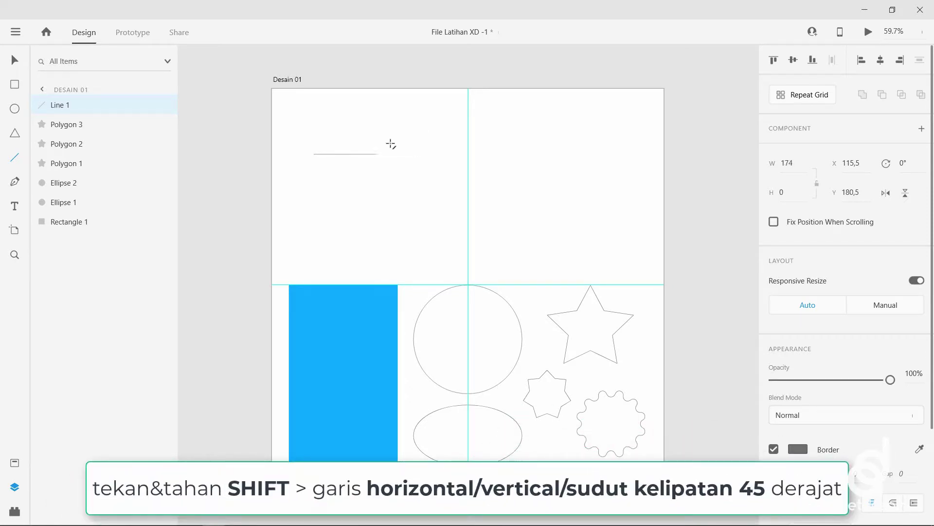
mouse_move(391, 144)
mouse_down()
mouse_move(418, 152)
mouse_move(402, 153)
mouse_up()
drag(359, 112, 323, 98)
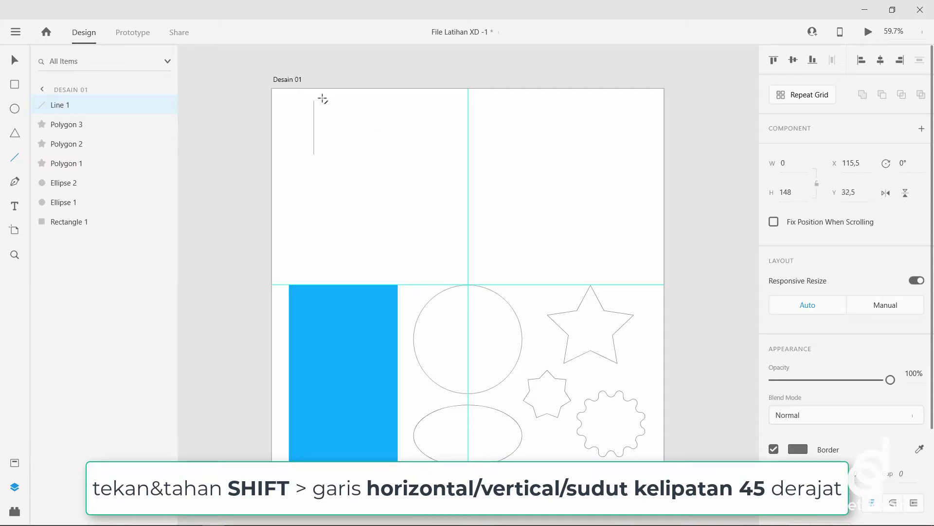
mouse_move(332, 133)
mouse_down()
mouse_move(345, 172)
mouse_move(366, 122)
mouse_move(344, 129)
mouse_move(344, 165)
mouse_move(364, 192)
mouse_move(323, 208)
mouse_move(292, 181)
mouse_move(276, 190)
mouse_move(285, 119)
mouse_move(320, 161)
mouse_move(367, 144)
mouse_move(371, 117)
mouse_move(317, 122)
mouse_move(316, 107)
mouse_move(345, 156)
mouse_move(380, 135)
mouse_up()
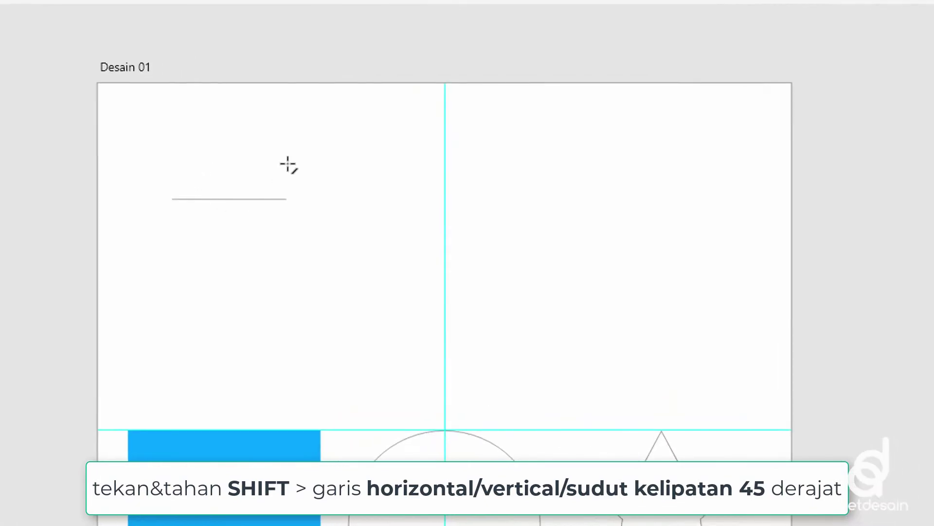
mouse_move(288, 164)
mouse_down()
mouse_move(261, 194)
mouse_move(261, 129)
mouse_move(302, 199)
mouse_up()
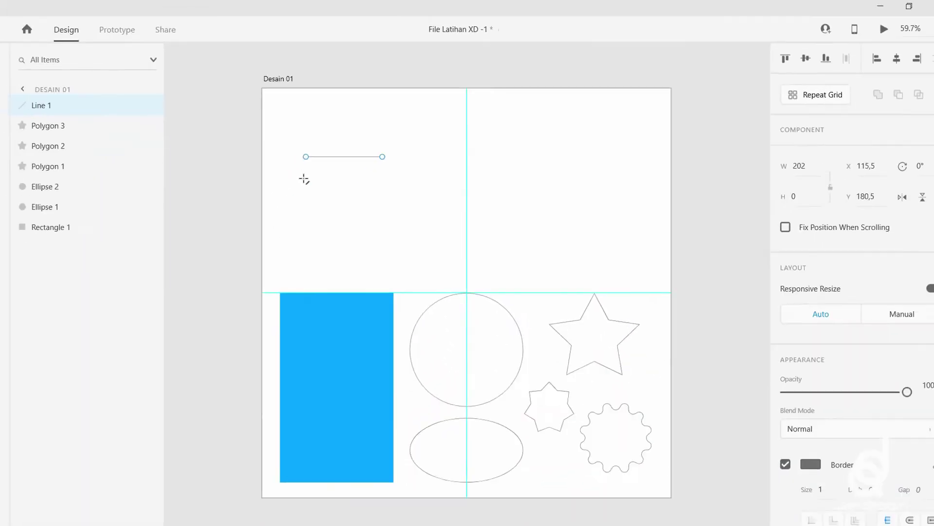
- Try a 10° rotation on a new slanted line about 202 wide below the horizontal line, and delete it
mouse_move(306, 177)
mouse_down()
mouse_move(376, 177)
mouse_move(383, 199)
mouse_move(405, 171)
mouse_up()
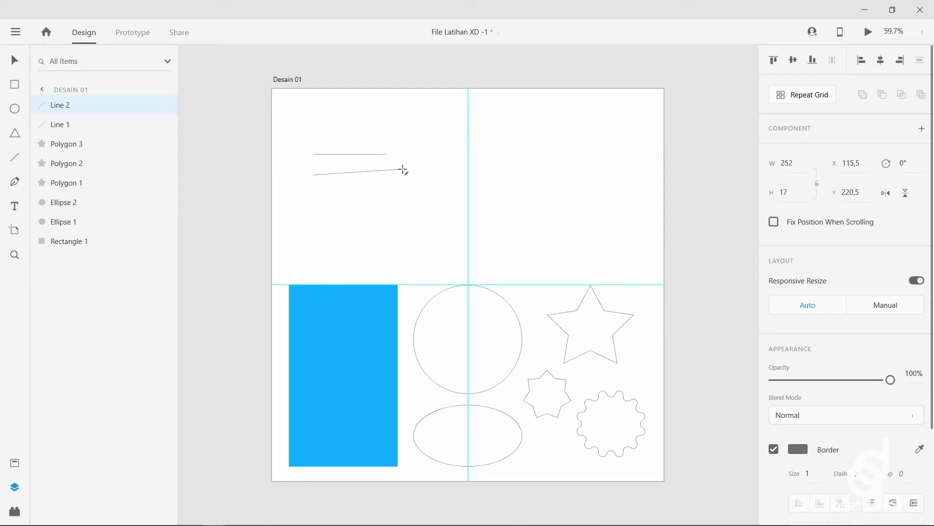
drag(389, 170, 389, 171)
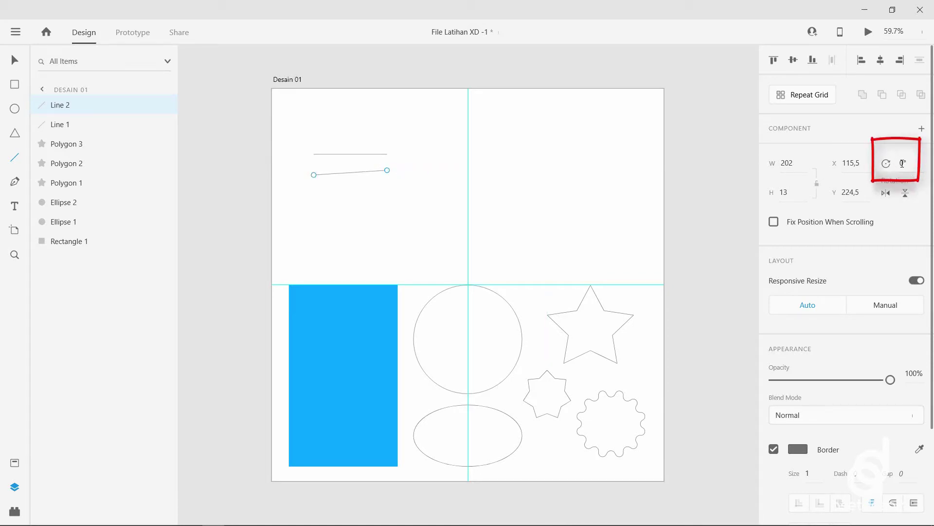
click(905, 164)
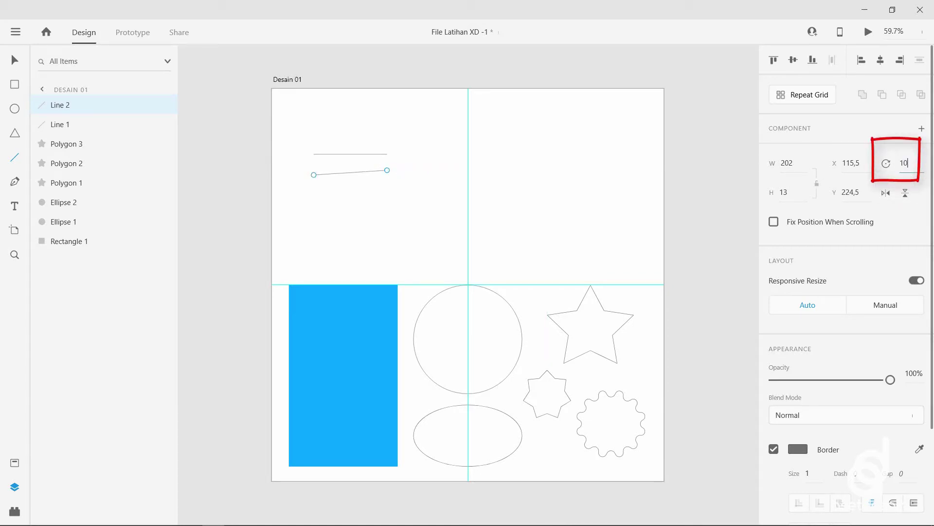
key(Return)
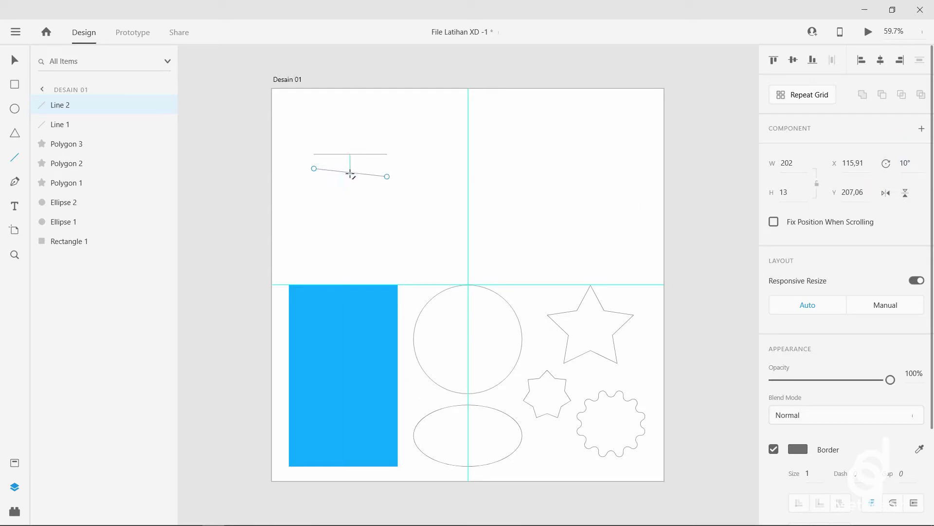
key(Delete)
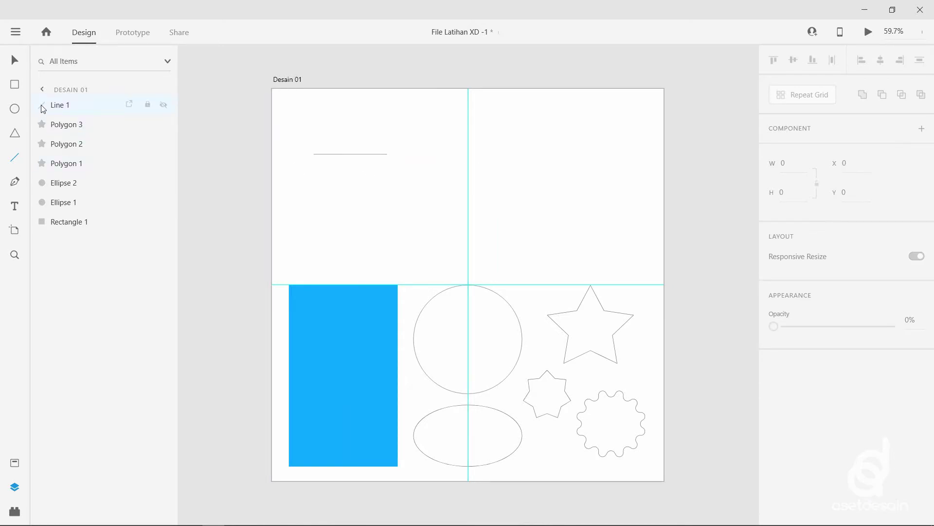
- Try drawing lines that extend both ways from their centre in the artboard's blank upper half, undoing each one
click(14, 157)
mouse_move(378, 204)
mouse_down()
mouse_move(450, 184)
mouse_move(406, 198)
mouse_up()
drag(427, 164, 434, 169)
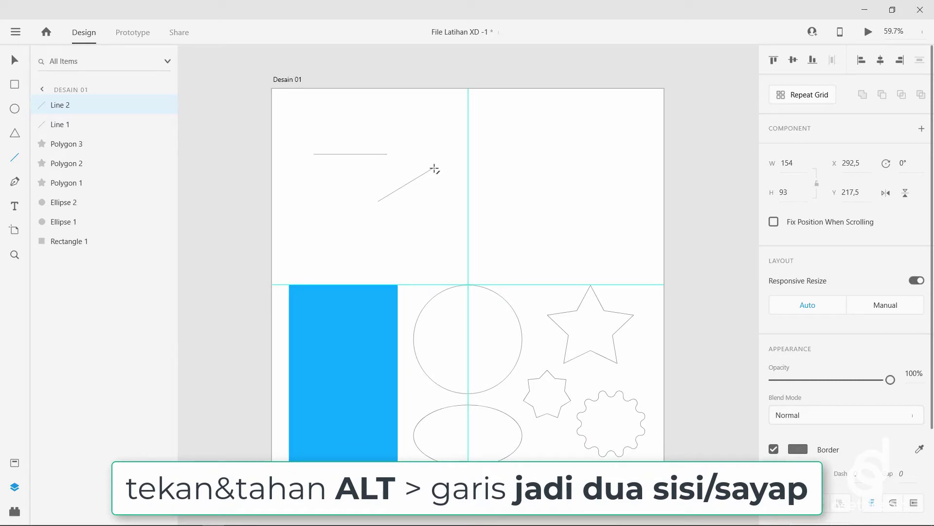
mouse_move(434, 169)
mouse_down()
mouse_move(397, 192)
mouse_move(440, 223)
mouse_move(442, 169)
mouse_move(448, 202)
mouse_move(407, 253)
mouse_move(367, 235)
mouse_move(445, 196)
mouse_move(437, 210)
mouse_up()
key(ctrl+z)
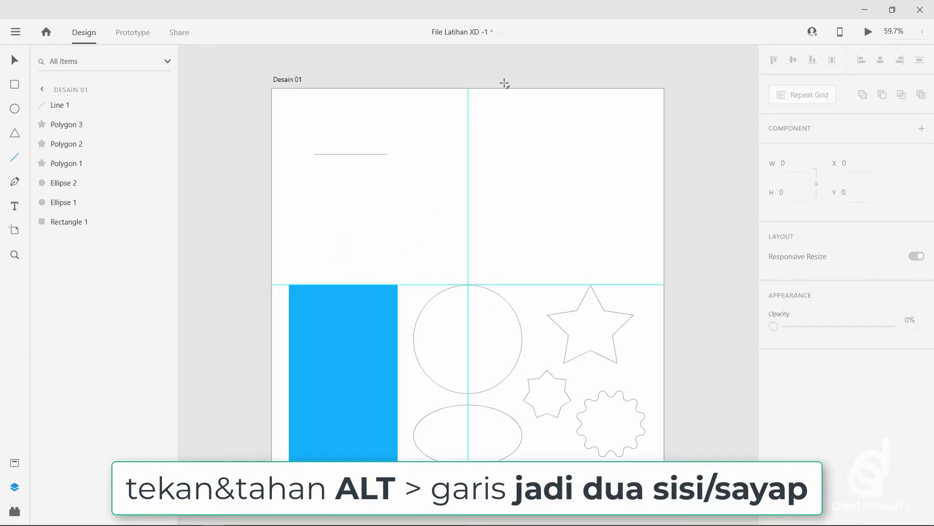
drag(521, 137, 515, 177)
key(ctrl+z)
- Add a horizontal guide across the artboard's upper half and draw a 45° diagonal line centred on its intersection with the vertical guide
drag(510, 174, 508, 199)
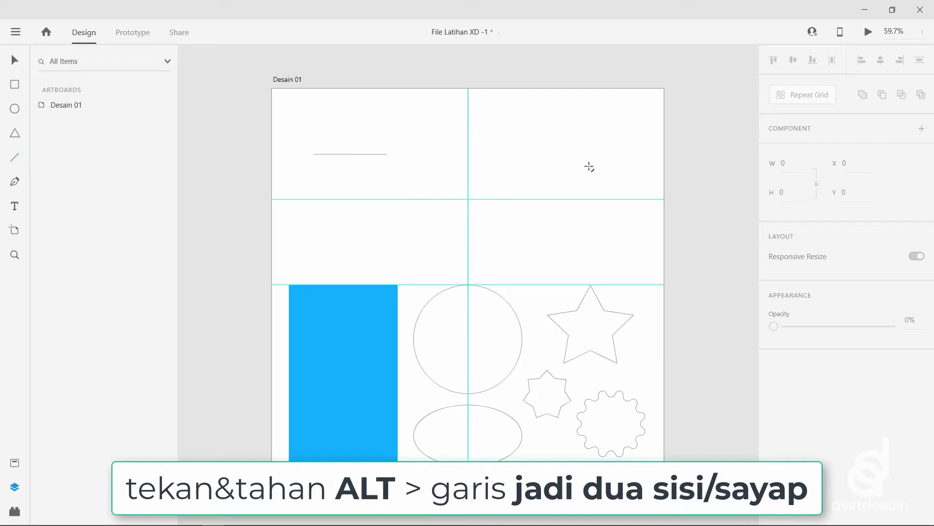
mouse_move(590, 167)
mouse_down()
mouse_move(557, 198)
mouse_move(565, 201)
mouse_up()
key(alt)
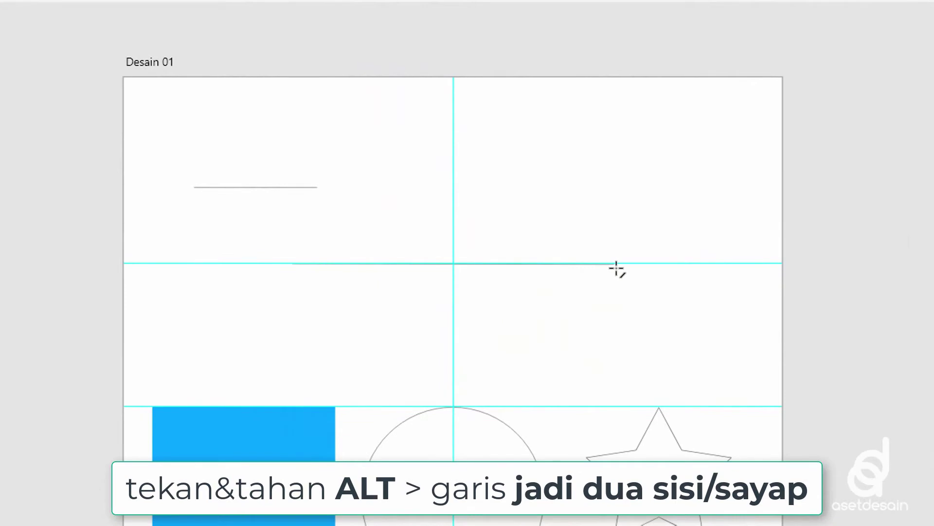
mouse_move(616, 268)
mouse_down()
mouse_move(557, 267)
mouse_move(578, 265)
mouse_move(583, 279)
mouse_move(593, 264)
mouse_up()
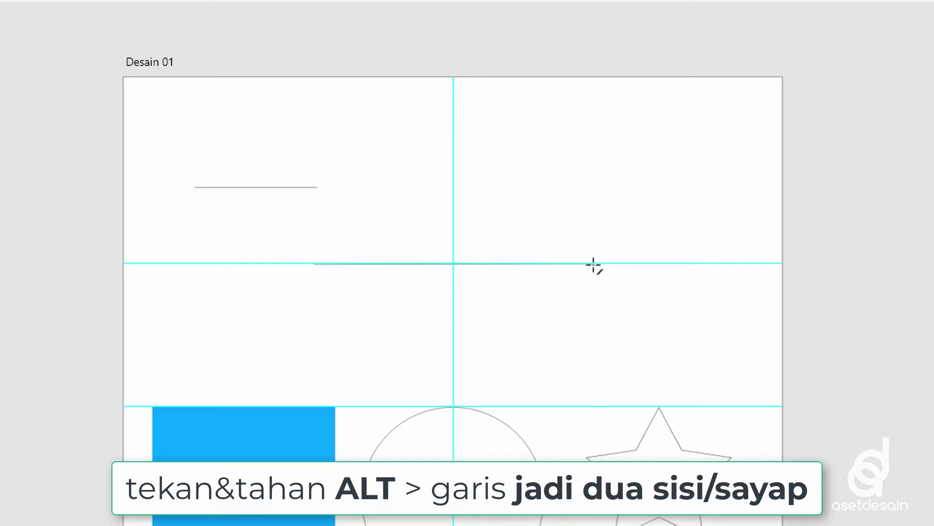
mouse_move(594, 265)
mouse_down()
mouse_move(632, 219)
mouse_move(647, 180)
mouse_move(599, 210)
mouse_move(597, 261)
mouse_move(586, 276)
mouse_move(617, 271)
mouse_move(623, 294)
mouse_move(638, 263)
mouse_move(633, 287)
mouse_move(632, 264)
mouse_move(563, 152)
mouse_move(453, 118)
mouse_move(563, 215)
mouse_move(581, 184)
mouse_up()
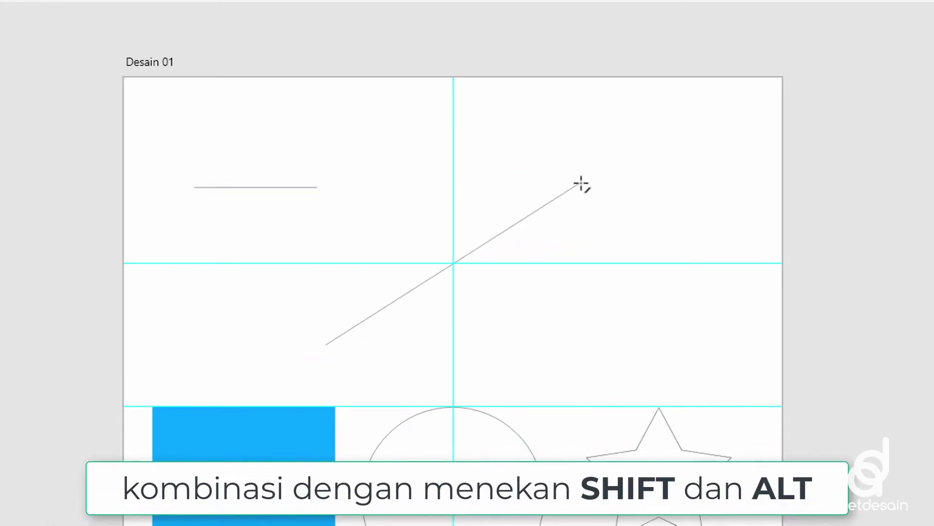
mouse_move(581, 184)
mouse_down()
mouse_move(594, 271)
mouse_move(551, 308)
mouse_move(580, 254)
mouse_move(365, 180)
mouse_move(315, 190)
mouse_move(317, 163)
mouse_move(311, 188)
mouse_move(317, 156)
mouse_move(330, 167)
mouse_move(377, 151)
mouse_up()
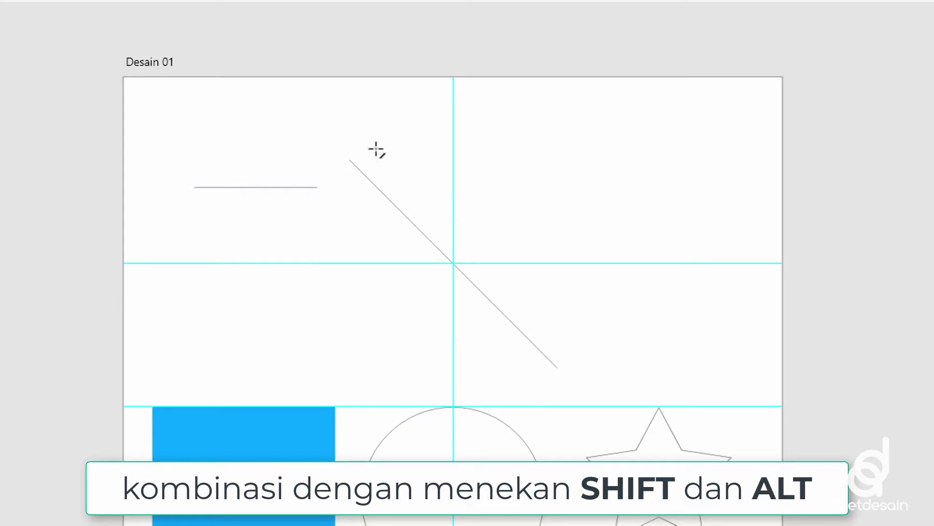
key(Escape)
mouse_move(498, 171)
mouse_down()
mouse_move(568, 248)
mouse_move(594, 182)
mouse_move(534, 185)
mouse_up()
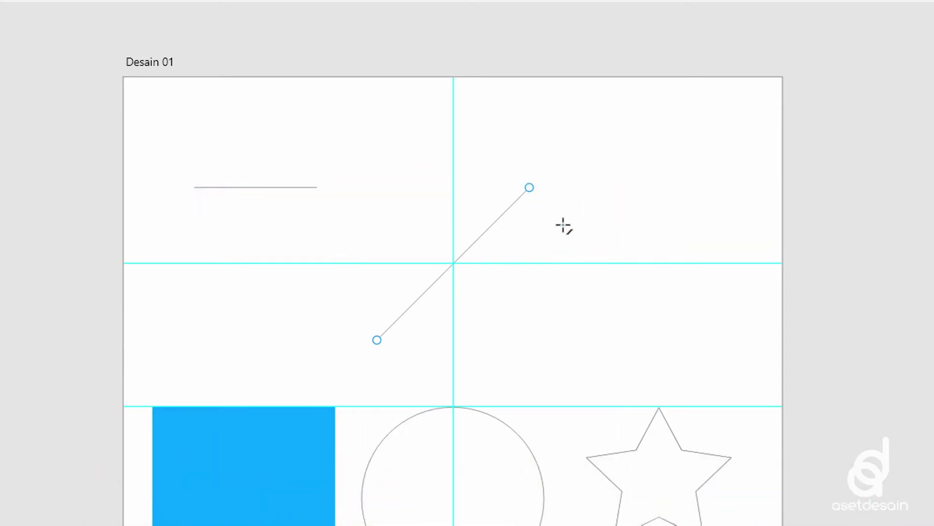
- Try adding a slanted line about 89 by 117 to the right of the diagonal line
drag(563, 225, 617, 155)
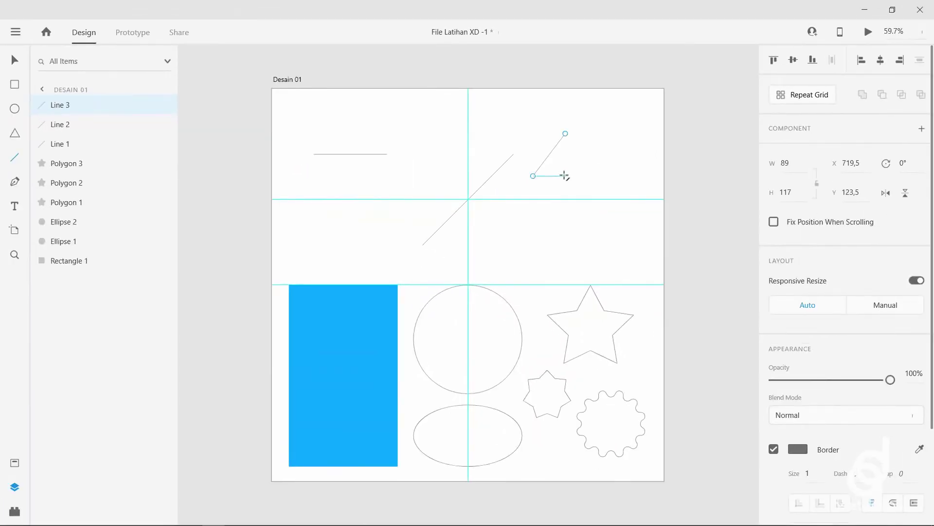
drag(564, 176, 606, 179)
key(ctrl+z)
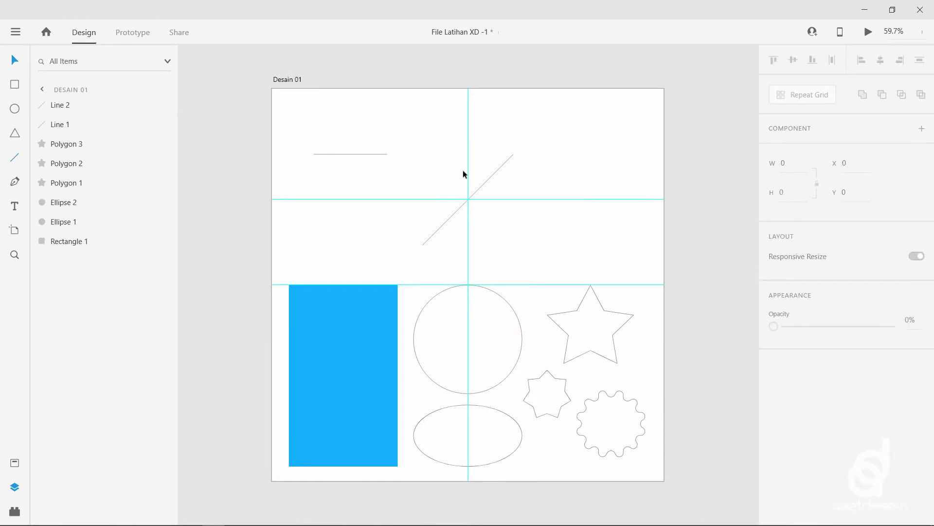
- Delete the centred diagonal line and move the large star into the artboard's upper-right section
click(494, 174)
key(Delete)
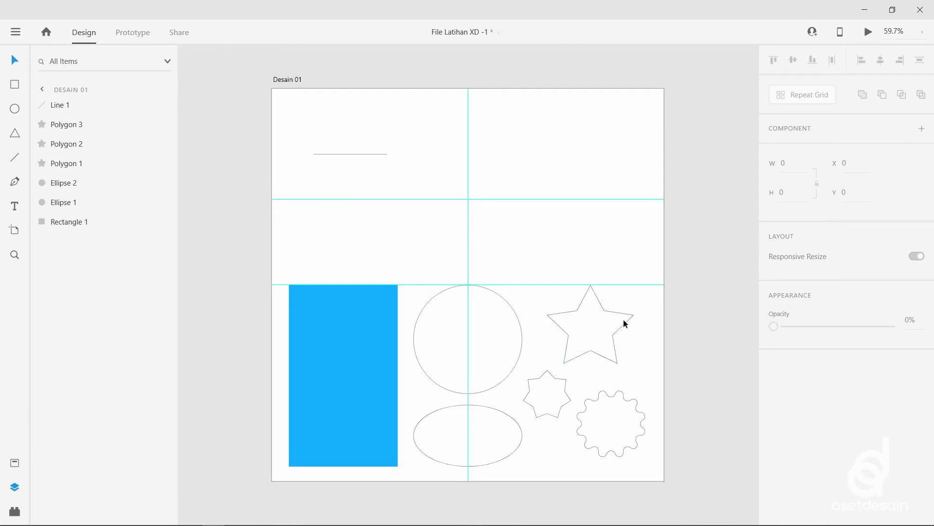
drag(615, 313, 576, 151)
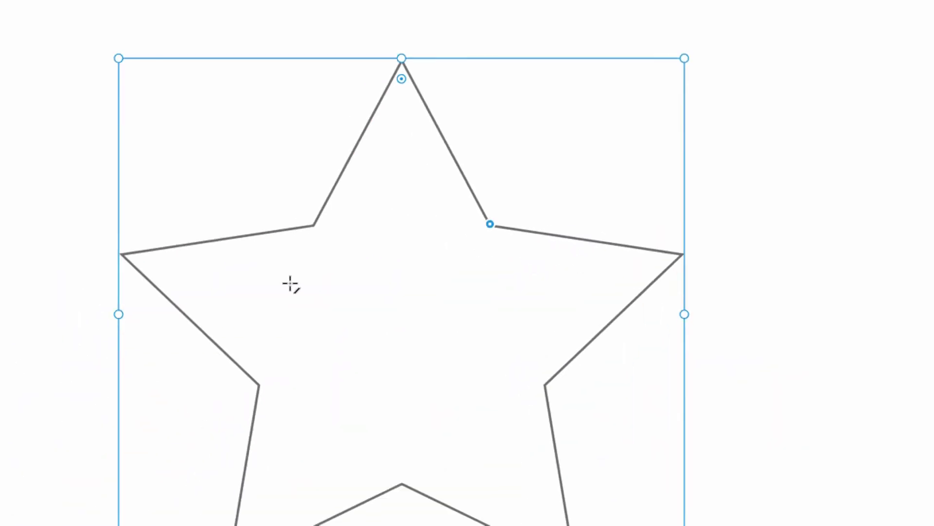
- Try connecting opposite corners of the large star with two straight lines, and delete both lines
drag(235, 200, 601, 315)
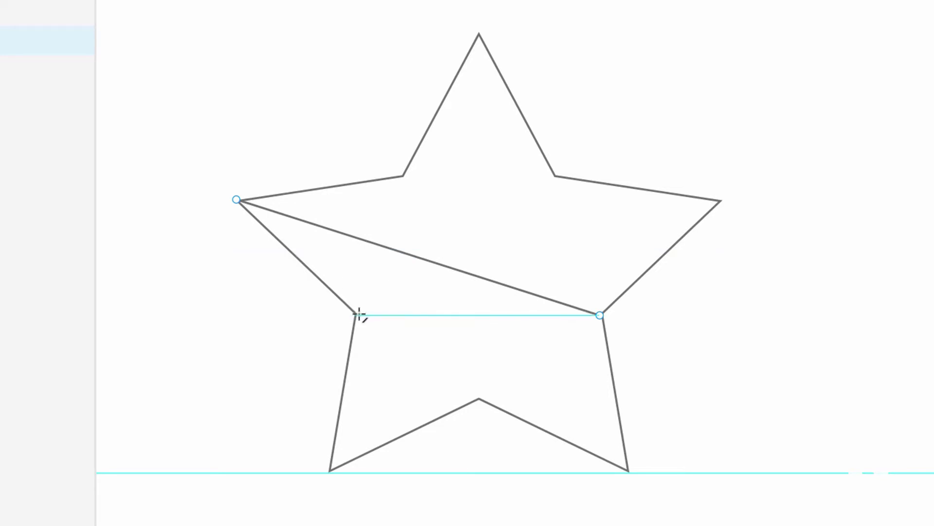
drag(354, 315, 555, 176)
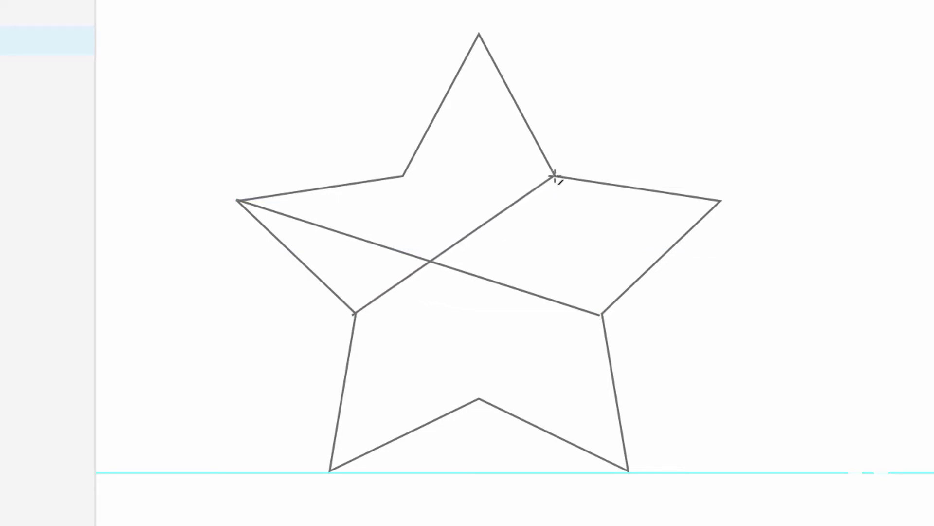
key(shift)
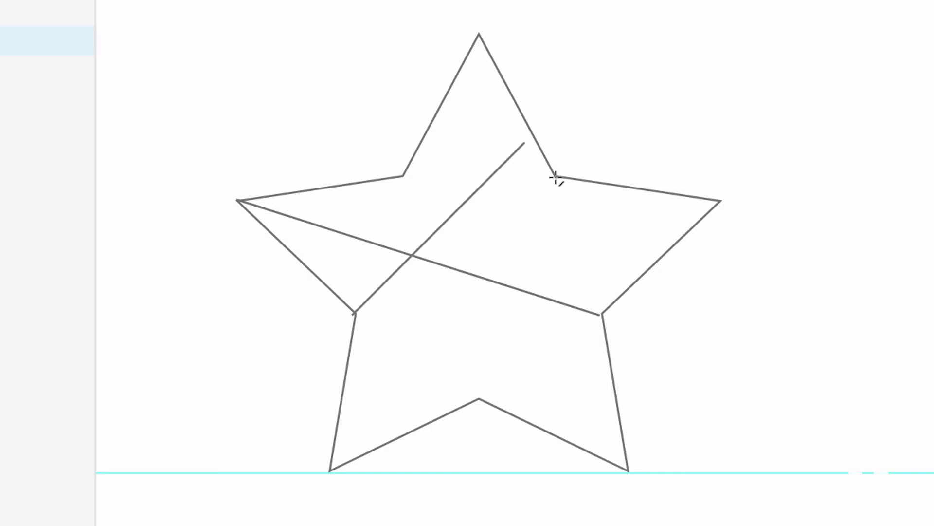
drag(556, 177, 557, 179)
key(Delete)
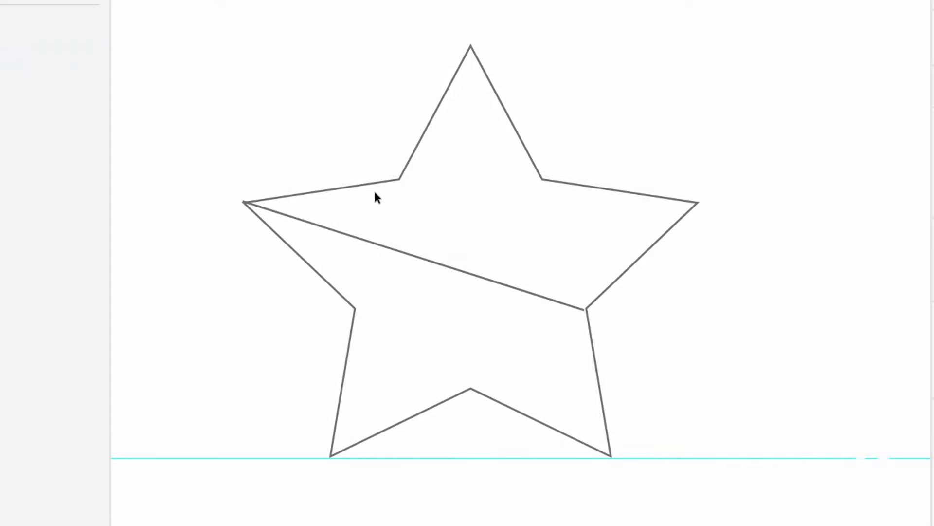
click(433, 263)
key(Delete)
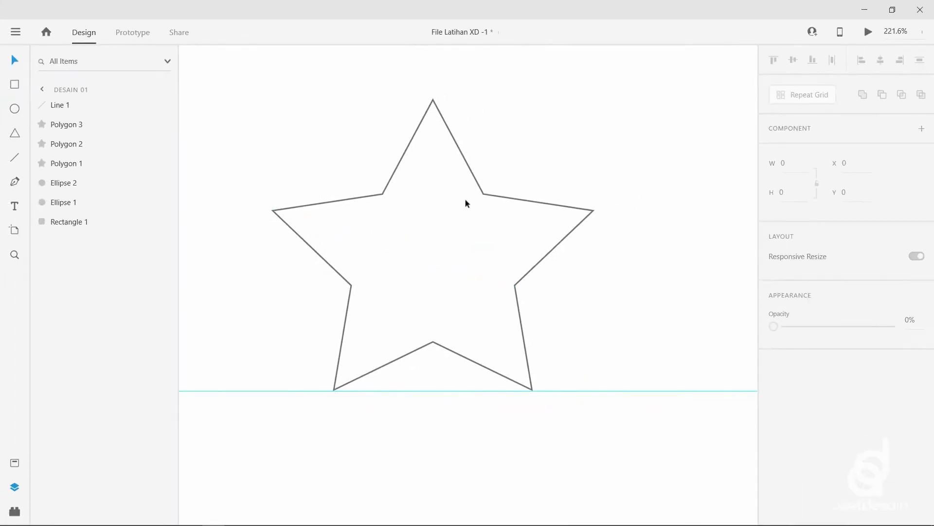
- Draw a square about 147 by 147 below the large star and resize it to about 120 by 130
scroll(465, 198, down, 5)
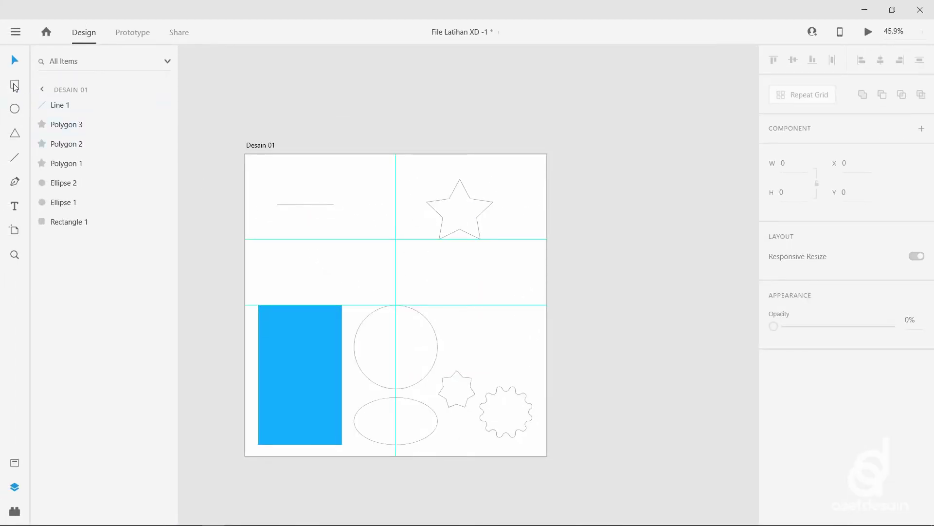
key(r)
drag(457, 254, 497, 297)
scroll(515, 296, up, 5)
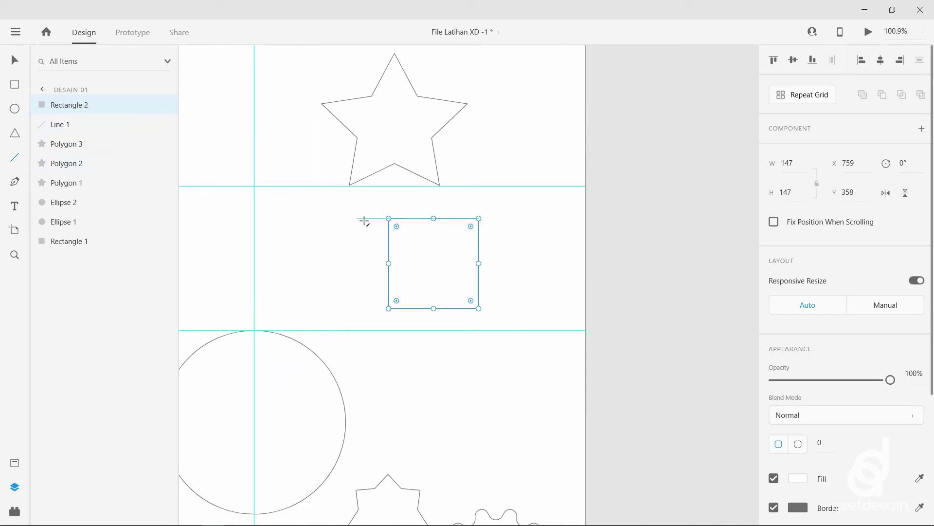
drag(389, 217, 405, 228)
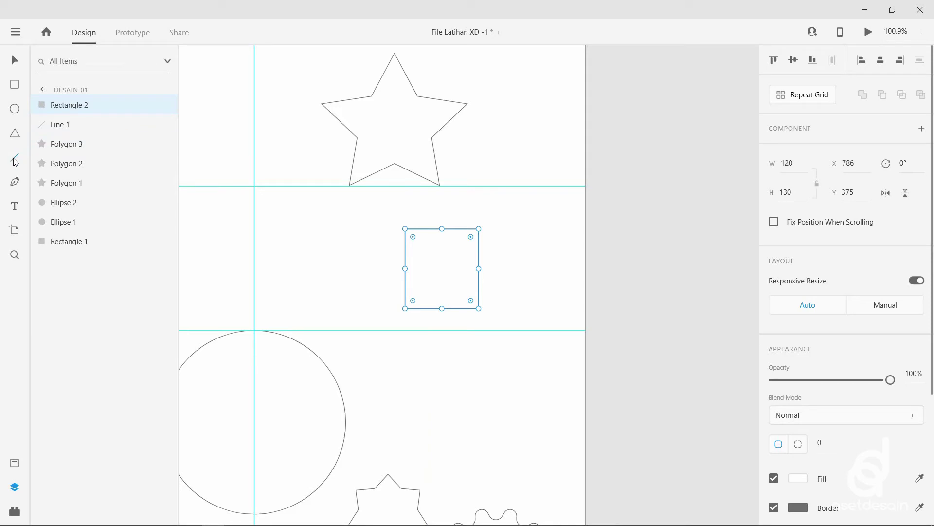
- Try drawing a diagonal line across the new rectangle from its lower-left to its upper-right corner
click(14, 160)
scroll(406, 309, up, 6)
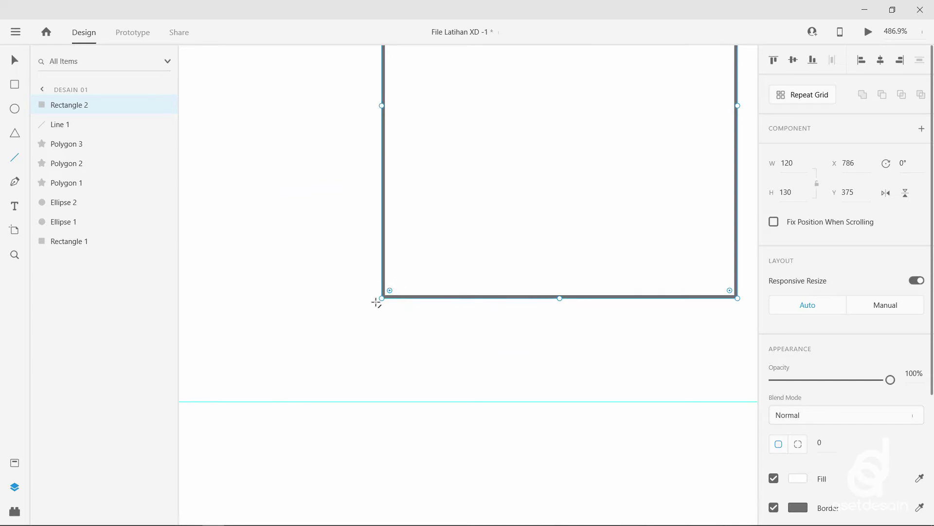
drag(377, 303, 729, 96)
key(ctrl+z)
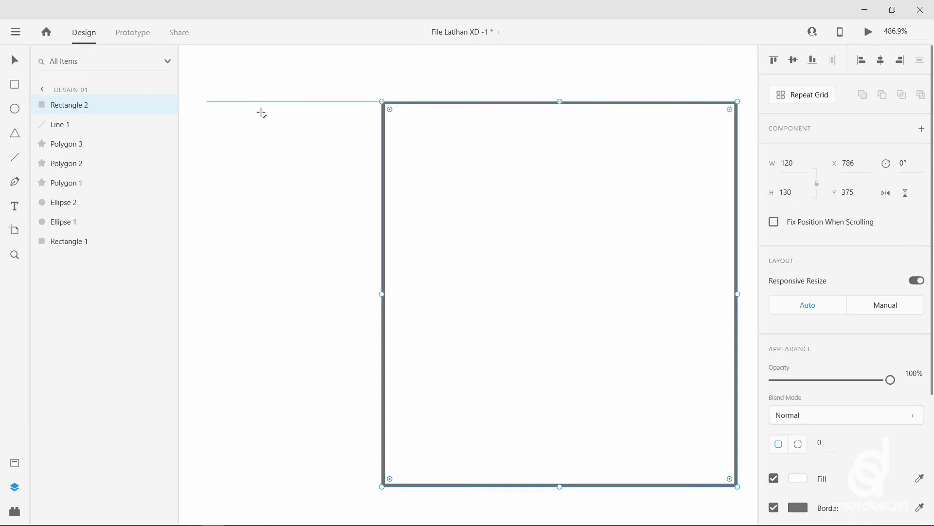
- Undo the rectangle below the large star and draw a square about 95 by 95 in its place
key(ctrl+z)
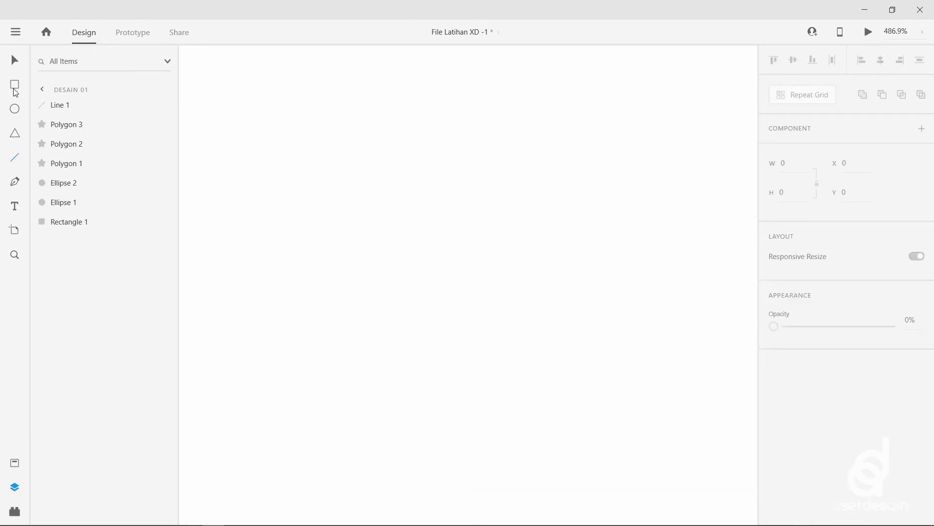
mouse_move(327, 105)
mouse_down()
mouse_move(465, 277)
mouse_move(616, 387)
mouse_move(600, 385)
mouse_up()
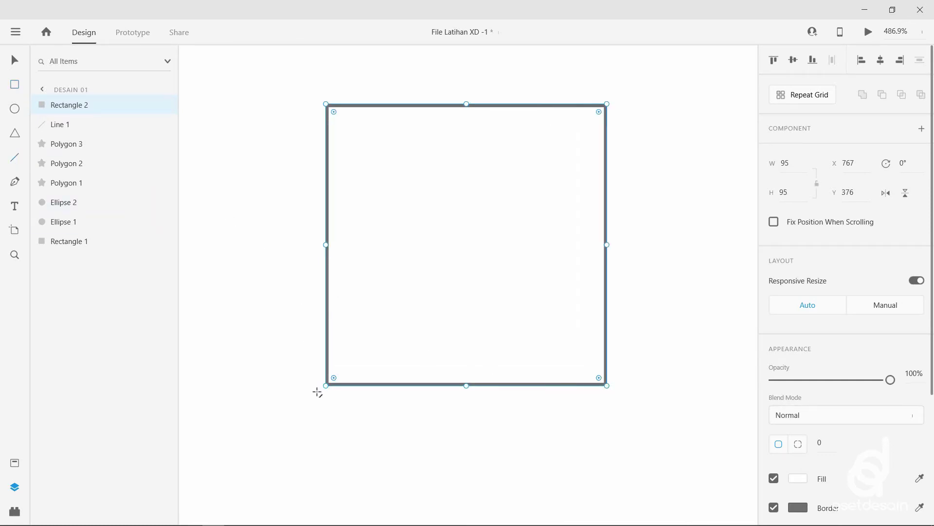
- Try drawing a diagonal line from the square's lower-left corner, undo it, and deselect the square
drag(313, 391, 473, 304)
key(ctrl+z)
scroll(864, 469, down, 4)
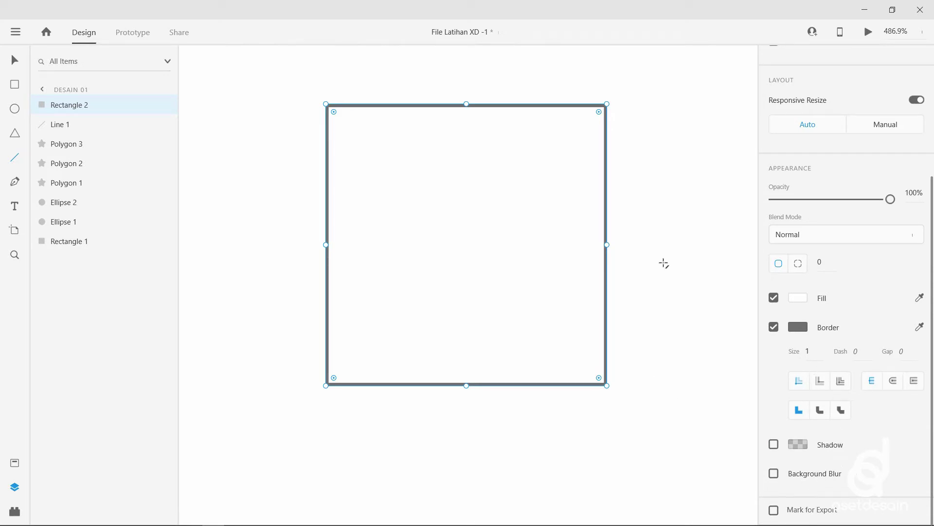
click(153, 142)
click(13, 58)
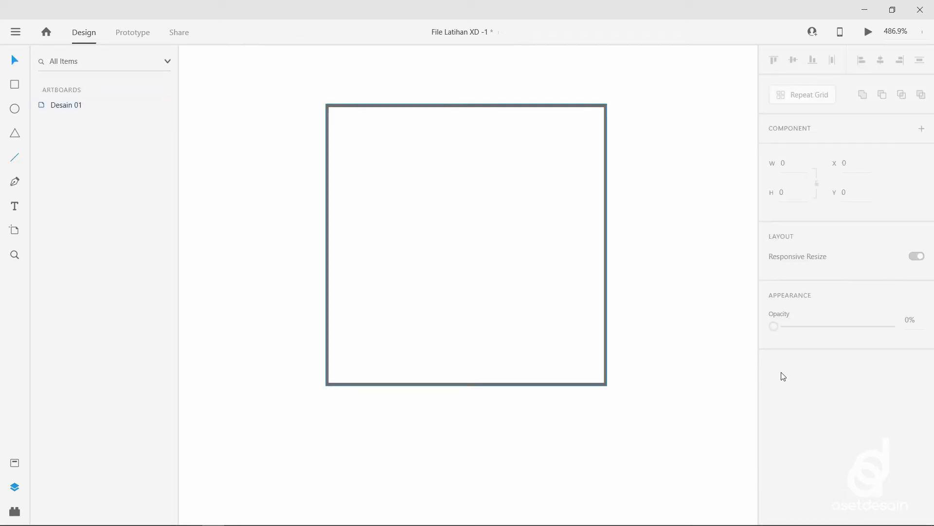
- Turn on a square grid for the Desain 01 artboard
key(ctrl+0)
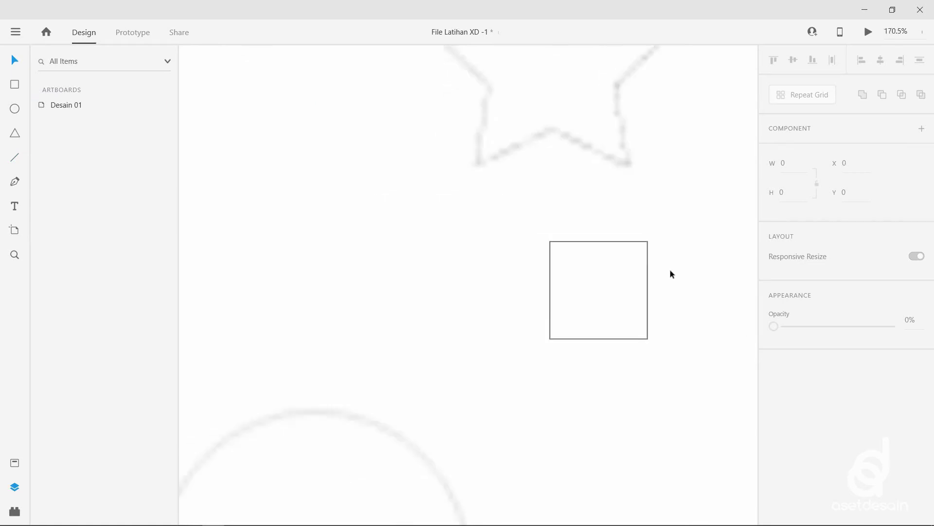
click(325, 97)
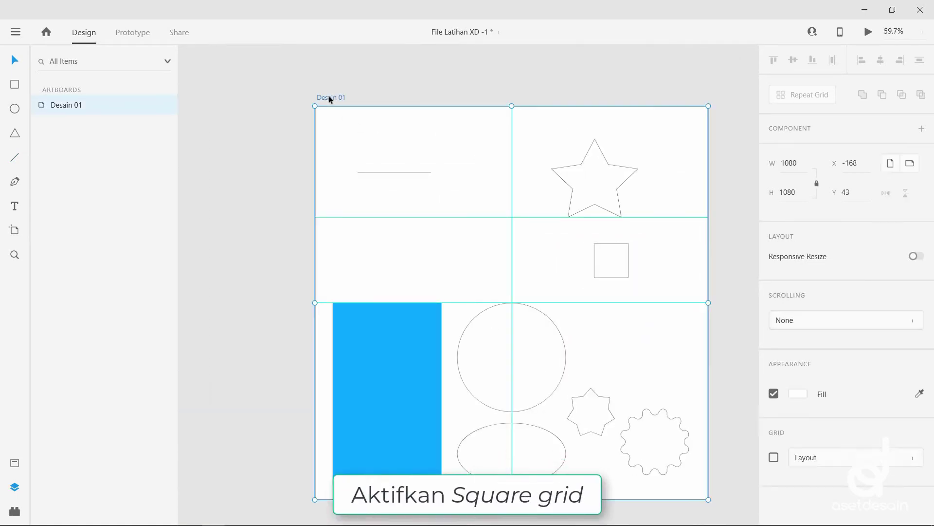
click(816, 458)
click(808, 476)
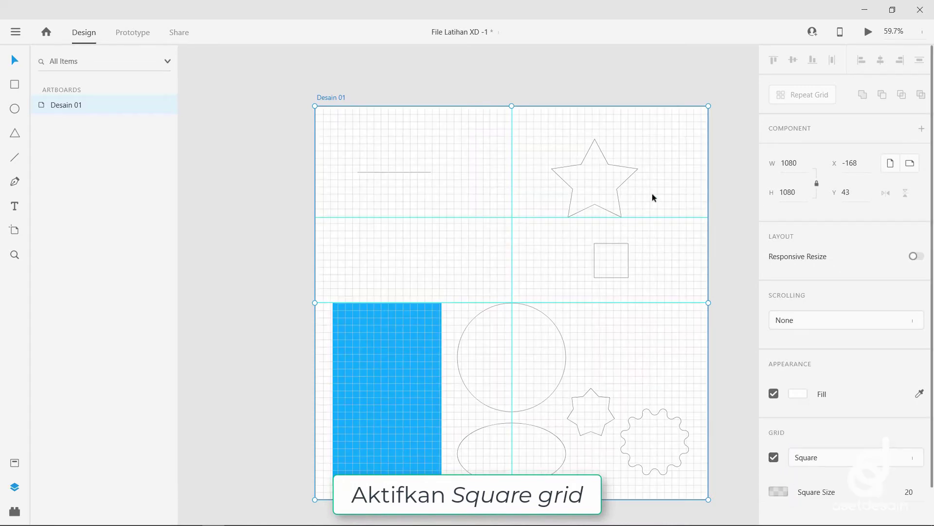
- Resize the square below the star to 120 by 120 at X 760, Y 360, snapping its edges to the grid
scroll(652, 193, up, 5)
click(509, 343)
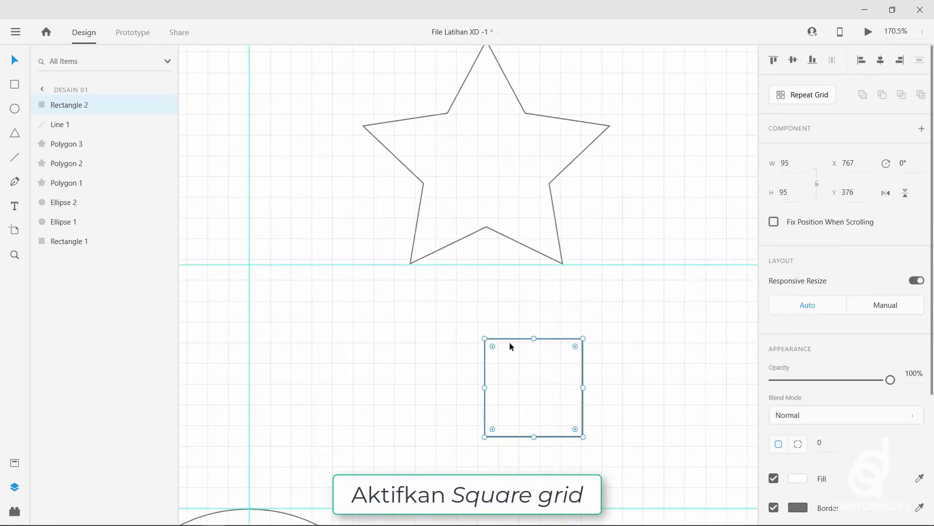
drag(483, 337, 478, 321)
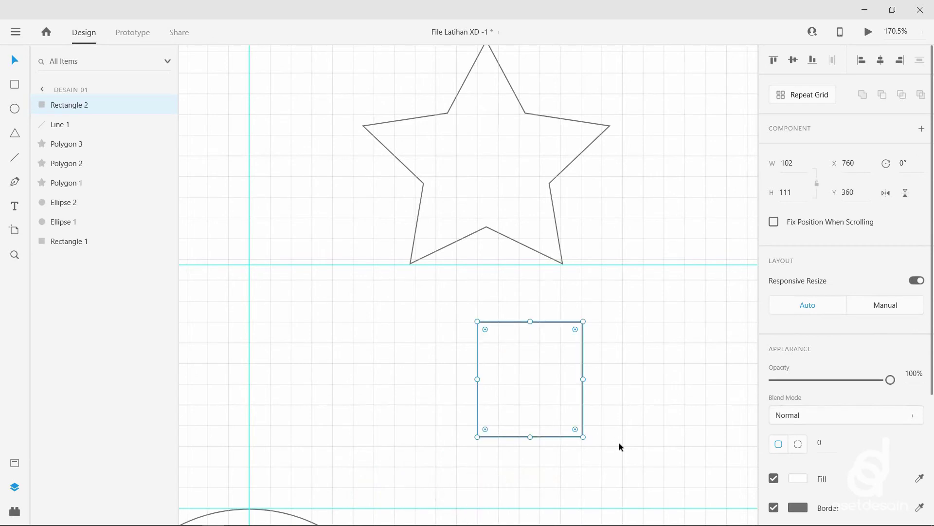
drag(582, 436, 604, 463)
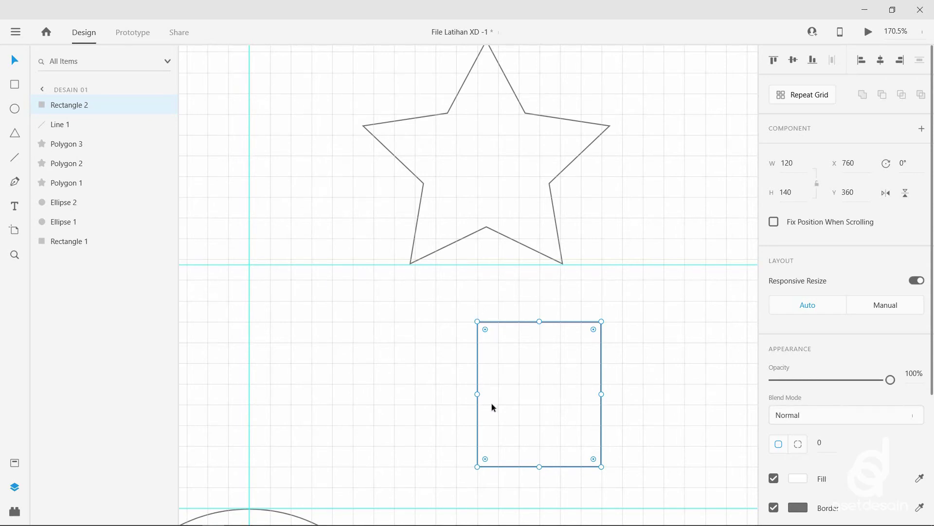
drag(539, 467, 539, 445)
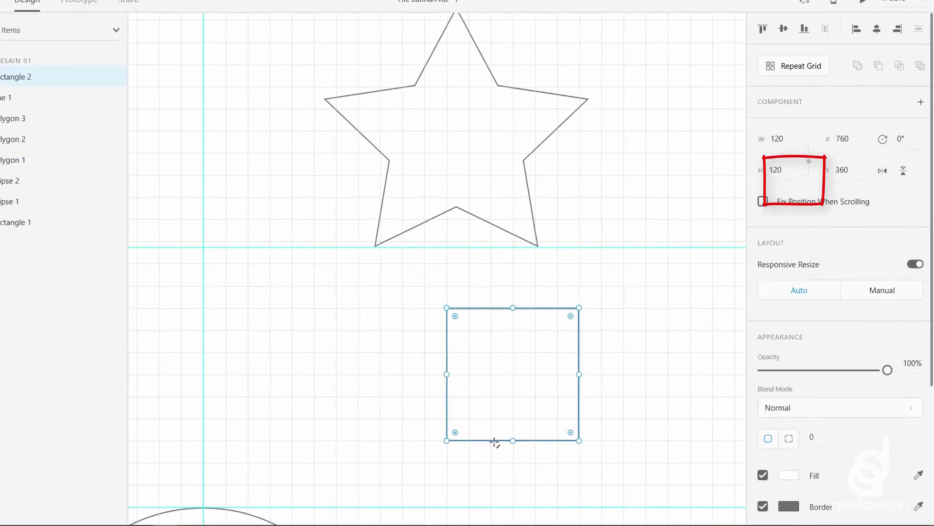
- Draw two crossing 45-degree diagonal lines joining the opposite corners of the 120 by 120 square
drag(340, 422, 424, 323)
key(ctrl+z)
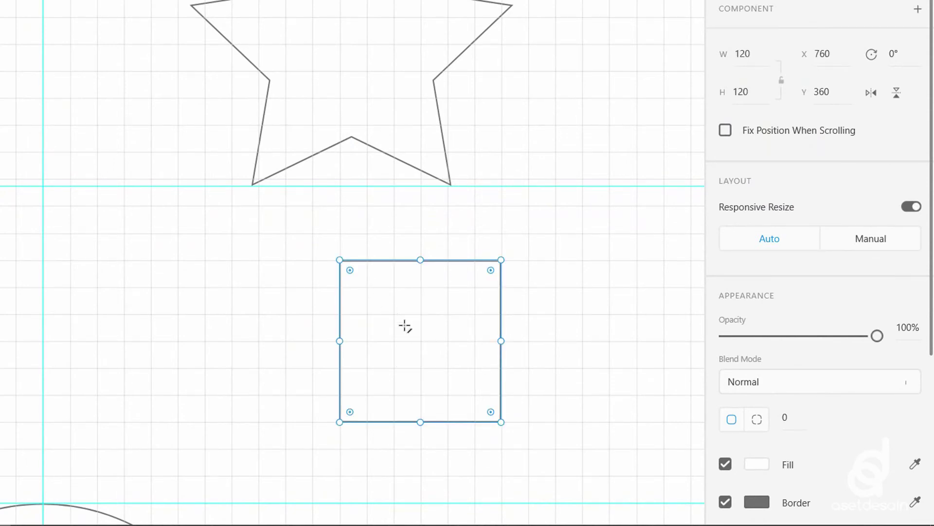
drag(367, 394, 502, 261)
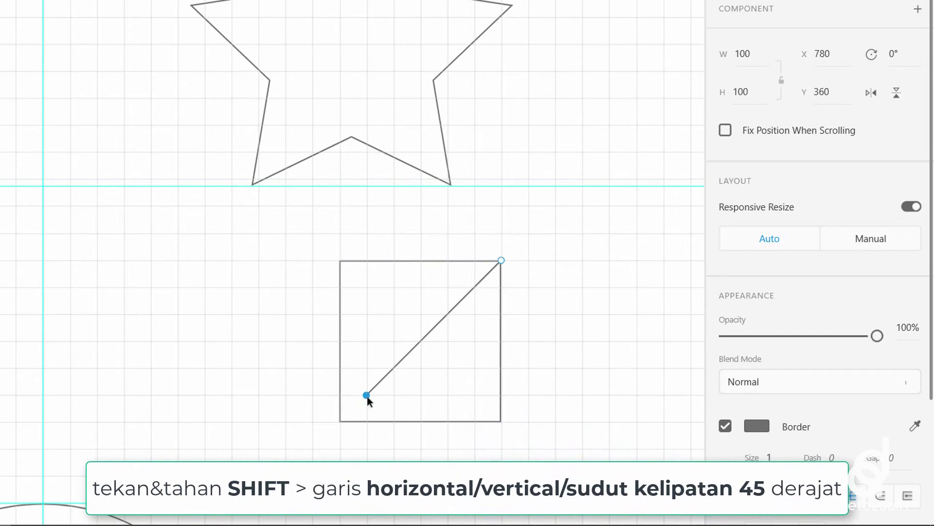
drag(364, 407, 343, 423)
drag(367, 288, 493, 430)
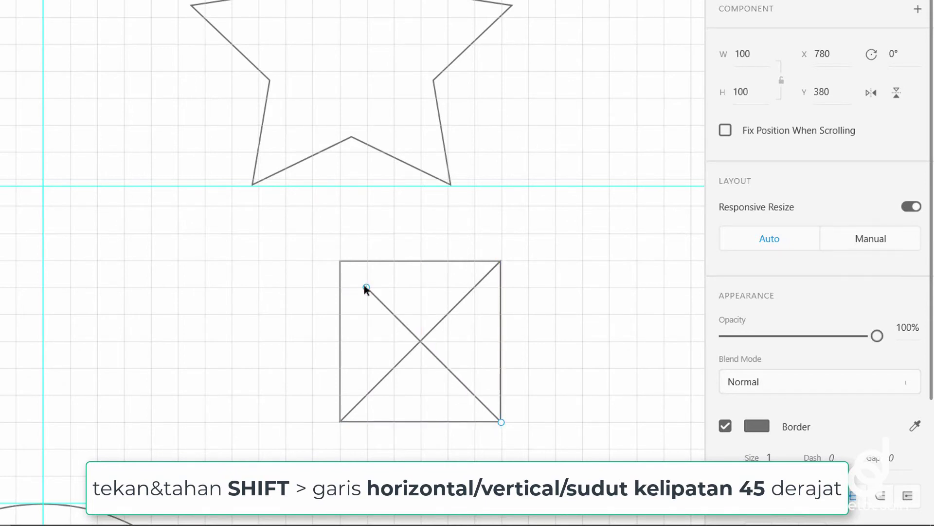
drag(361, 283, 341, 262)
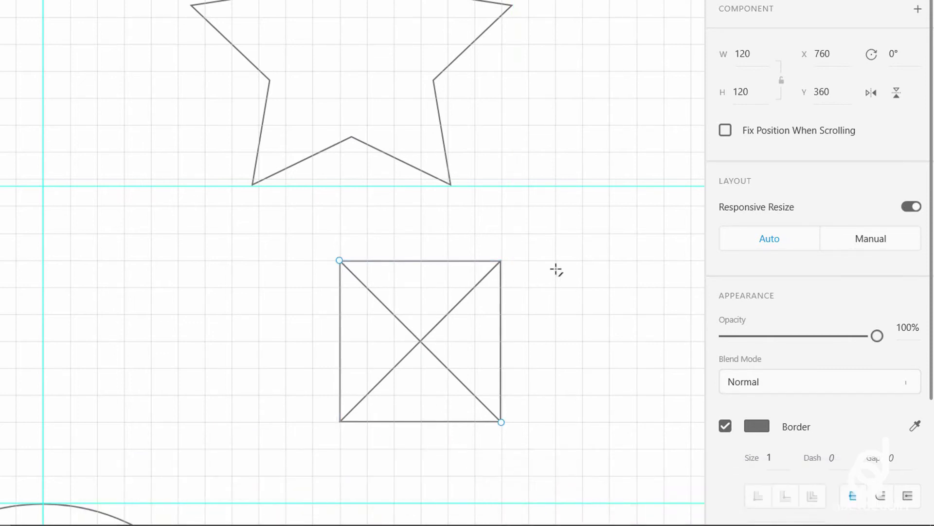
key(Escape)
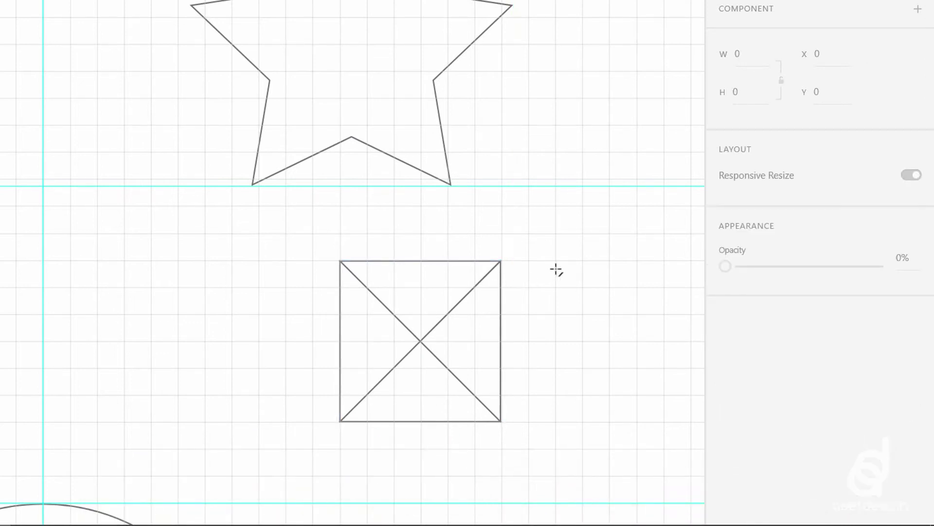
- Turn off the square grid on the Desain 01 artboard
scroll(553, 254, down, 4)
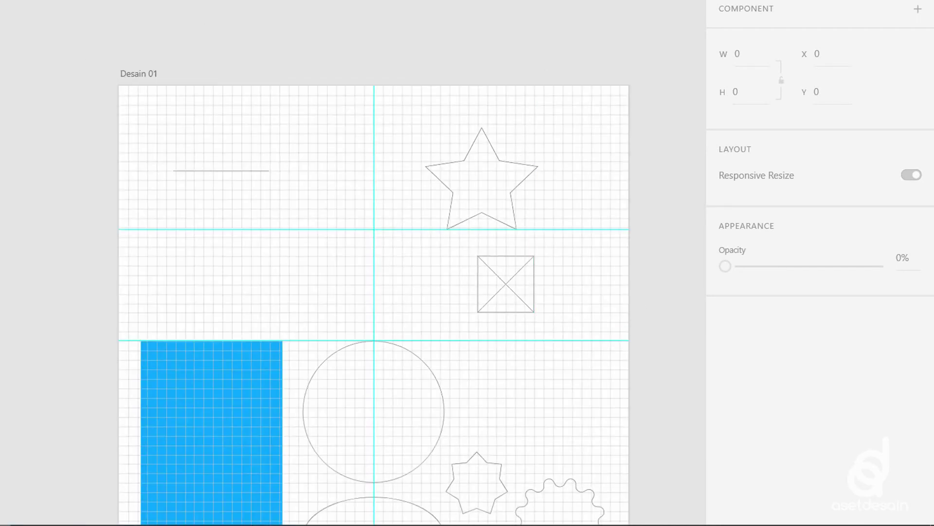
click(142, 73)
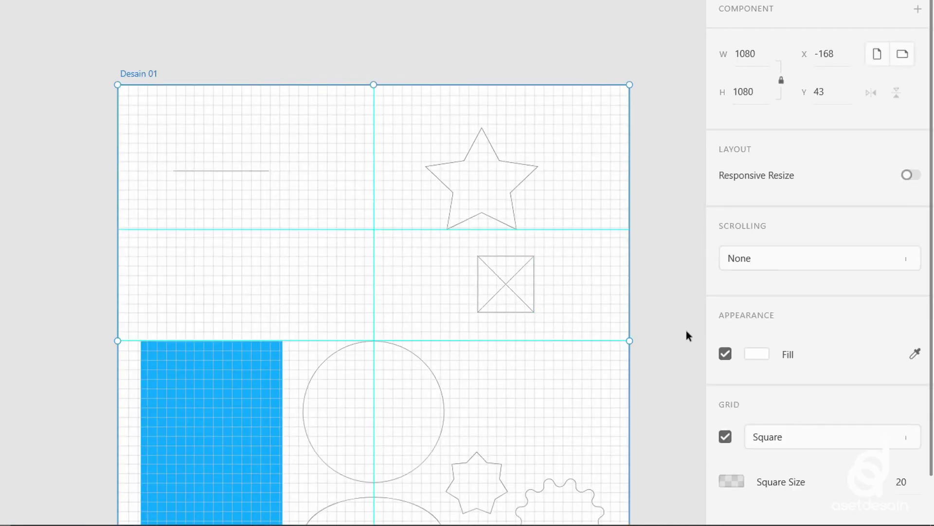
scroll(687, 331, down, 1)
scroll(791, 413, down, 2)
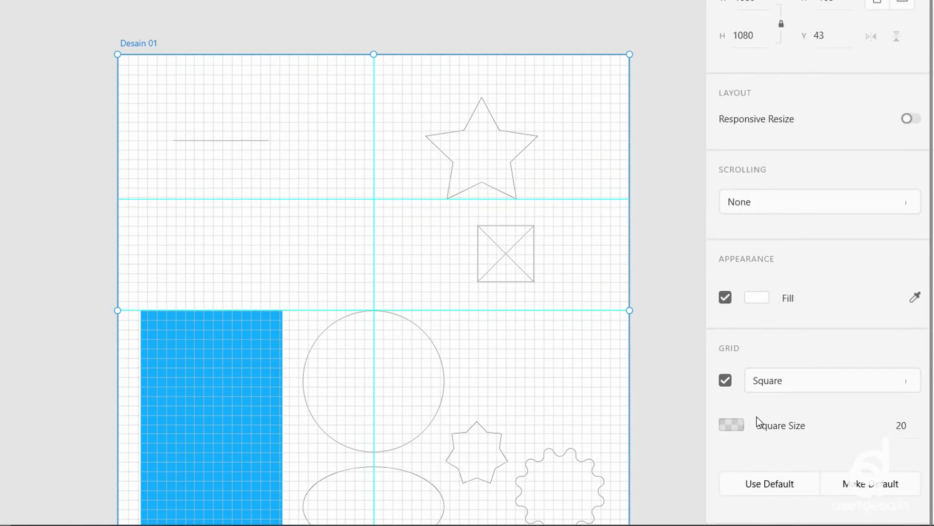
click(725, 380)
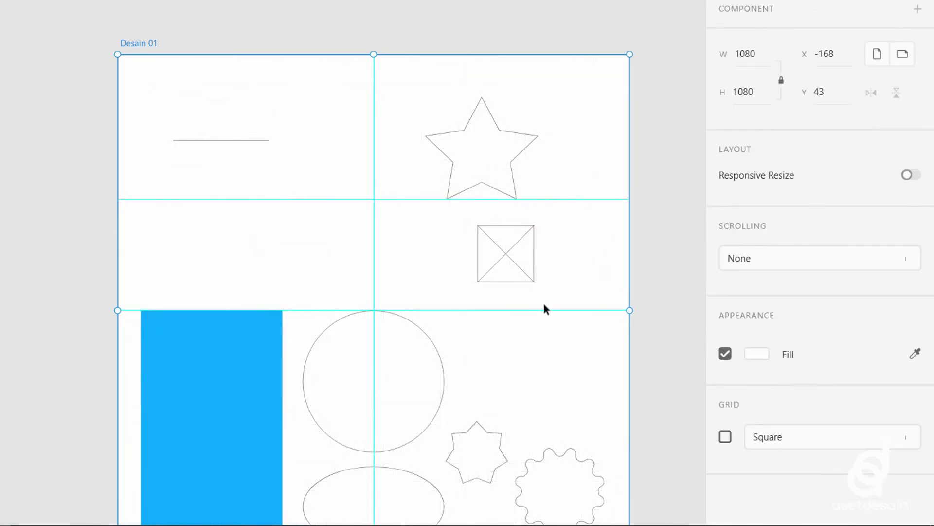
- Move the square together with its two diagonals below the lower guide, beside the circle, to about X 733, Y 562
drag(454, 215, 570, 299)
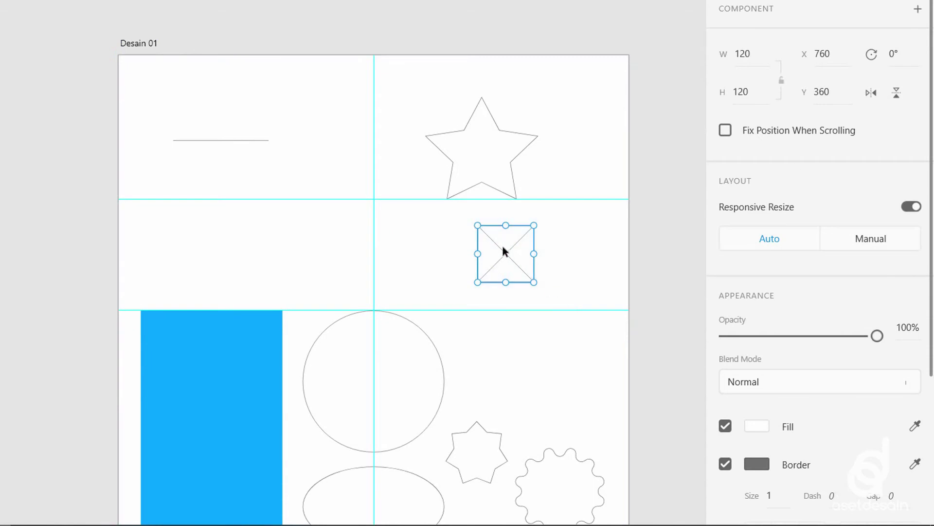
drag(520, 240, 506, 335)
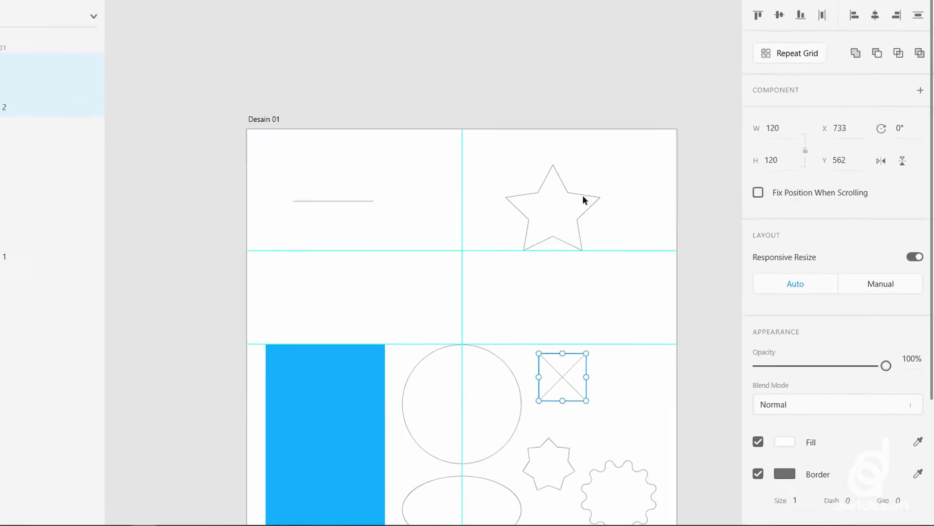
click(504, 130)
- Move the large star beside the crossed square and shrink it to about 174 by 157, at about X 876, Y 617
drag(614, 240, 671, 410)
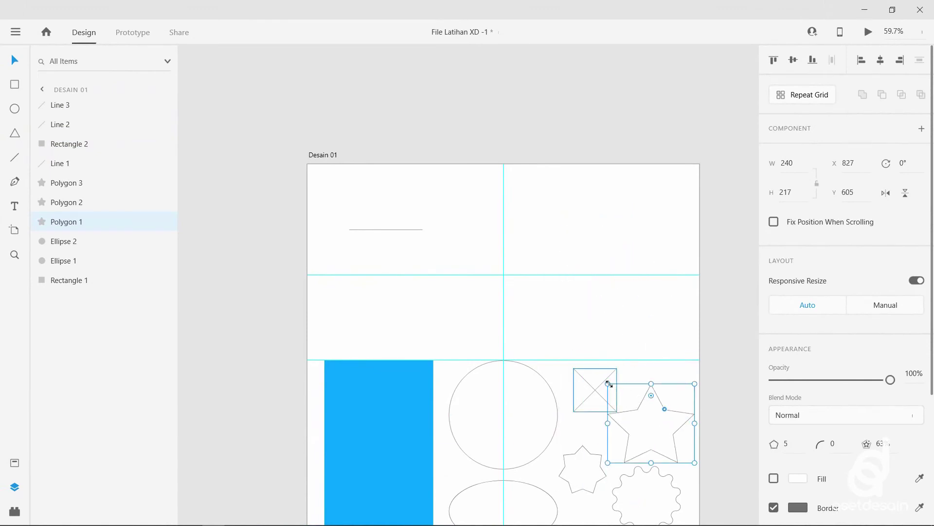
drag(608, 384, 631, 394)
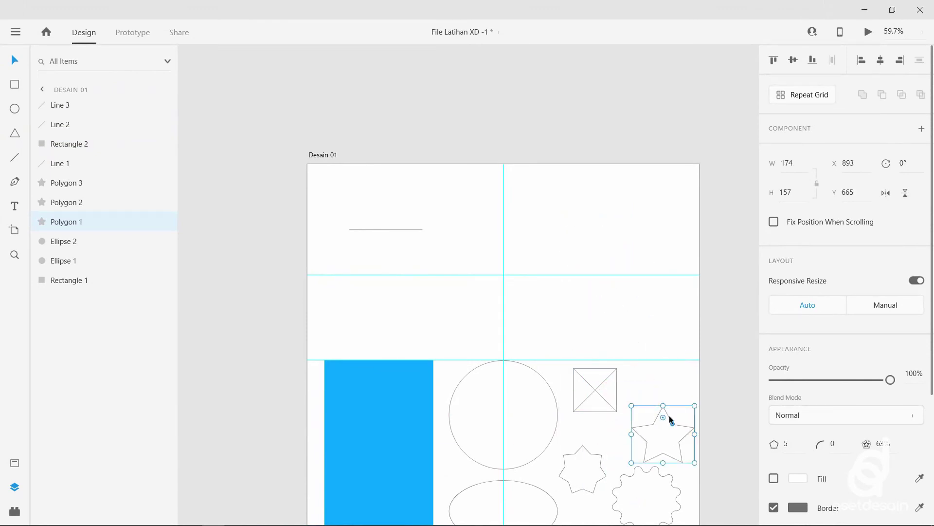
drag(670, 420, 665, 401)
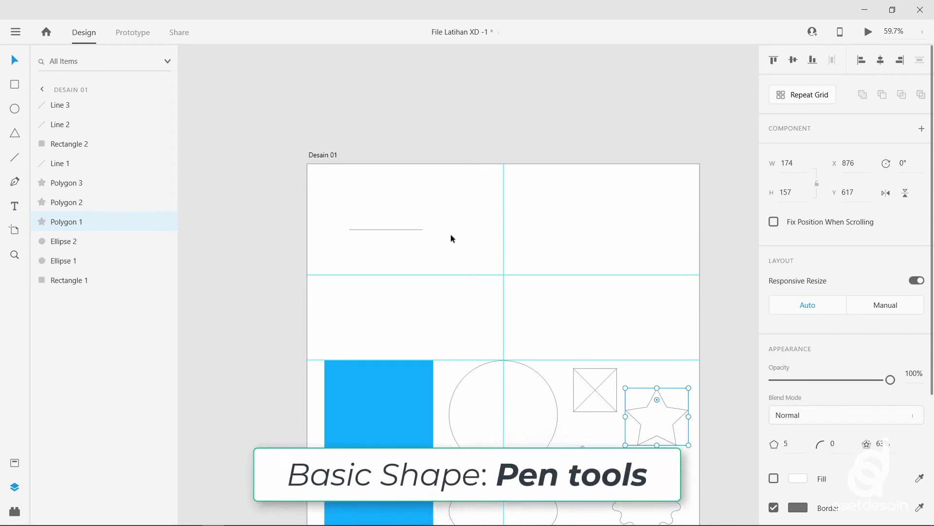
- Move the horizontal line up near the artboard's upper edge, to about X 167.5, Y 75.5
click(409, 230)
drag(409, 229, 418, 189)
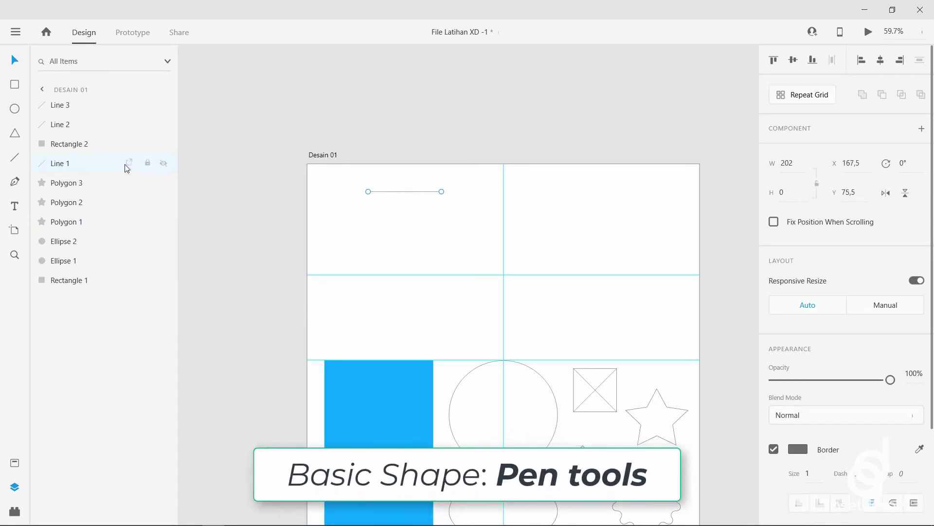
- Try drawing an open path of eight straight-connected points with the Pen tool across the artboard's upper half, and end it
click(15, 183)
click(409, 245)
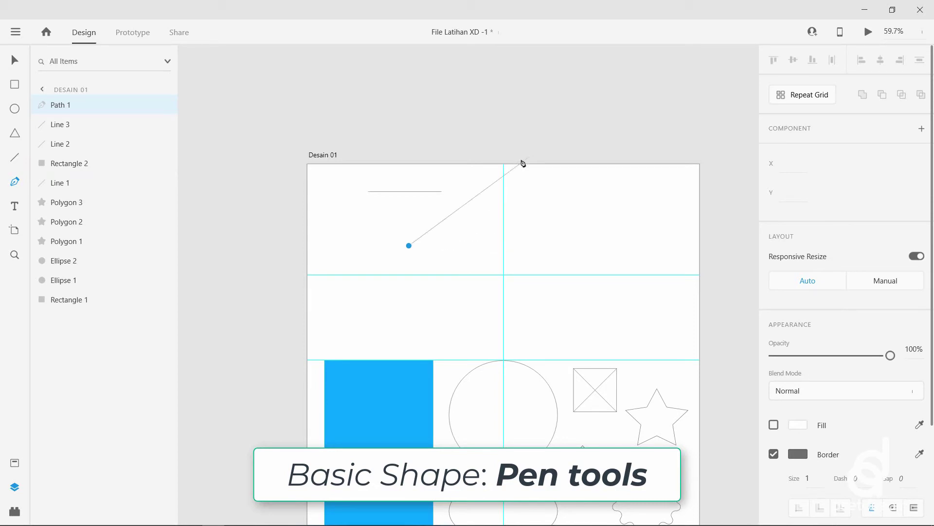
click(559, 238)
click(571, 286)
click(533, 319)
click(461, 319)
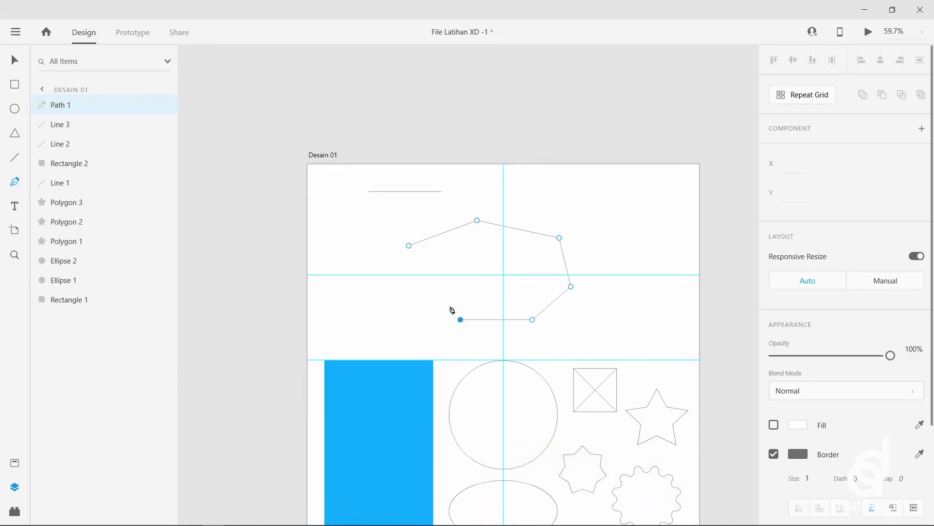
click(409, 306)
click(409, 245)
click(350, 322)
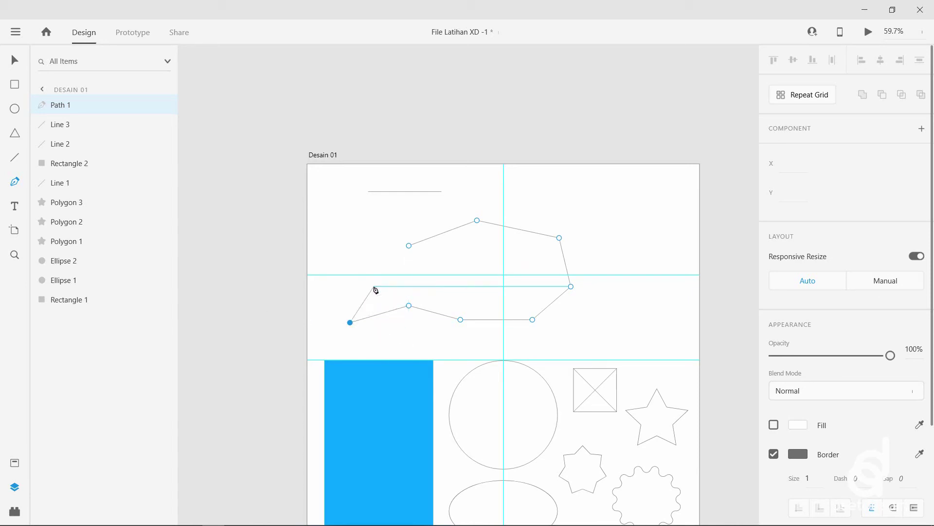
key(Escape)
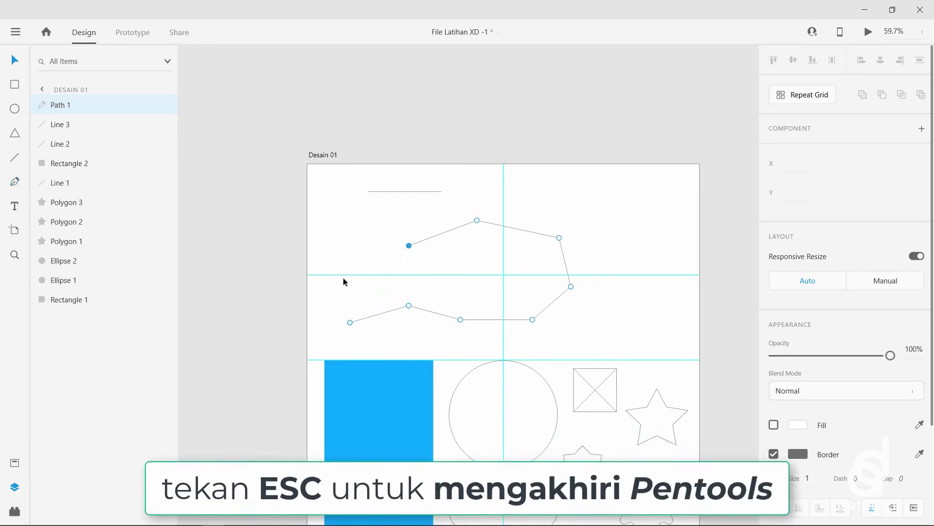
- Undo every point of the open pen path
key(ctrl+z)
key(ctrl+z)
key(ctrl+z)
key(ctrl+z)
key(ctrl+z)
key(ctrl+z)
key(ctrl+z)
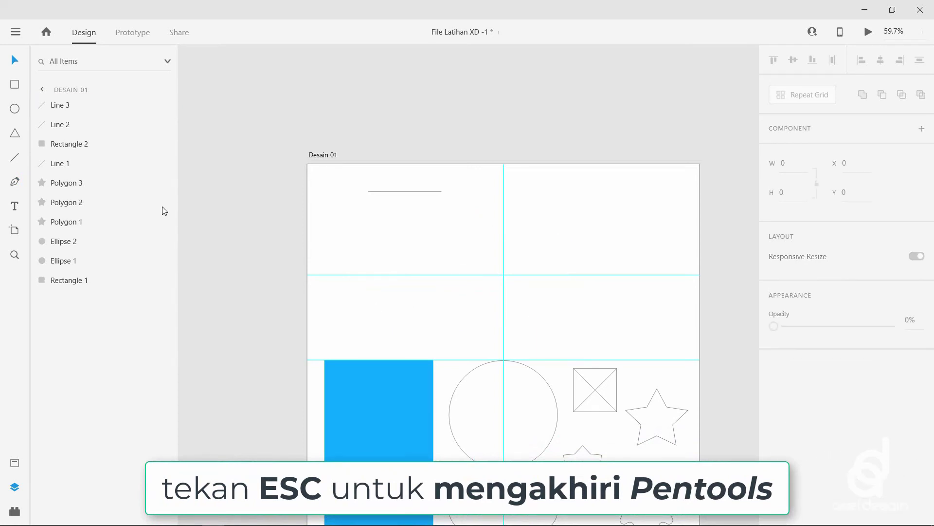
- Draw a closed path of eight straight-connected points with the Pen tool across the artboard's upper half, about 539 by 255
click(14, 181)
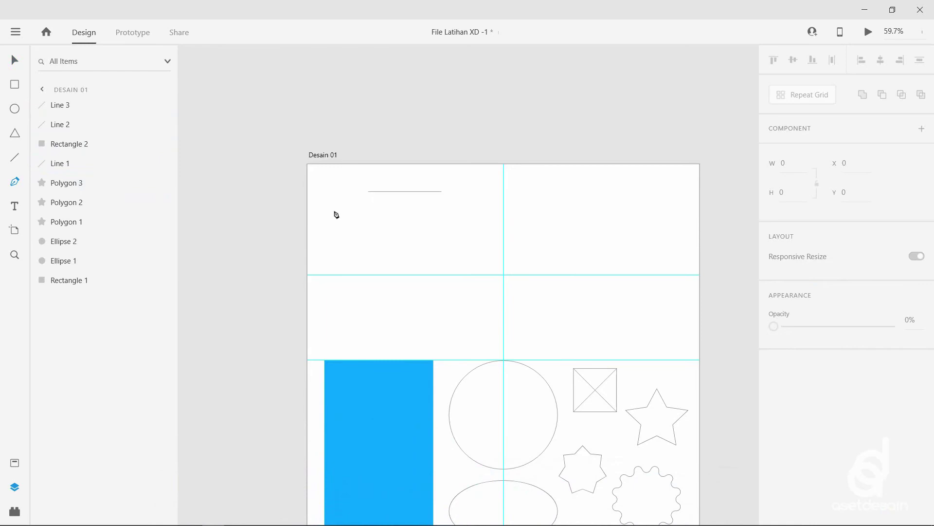
click(422, 261)
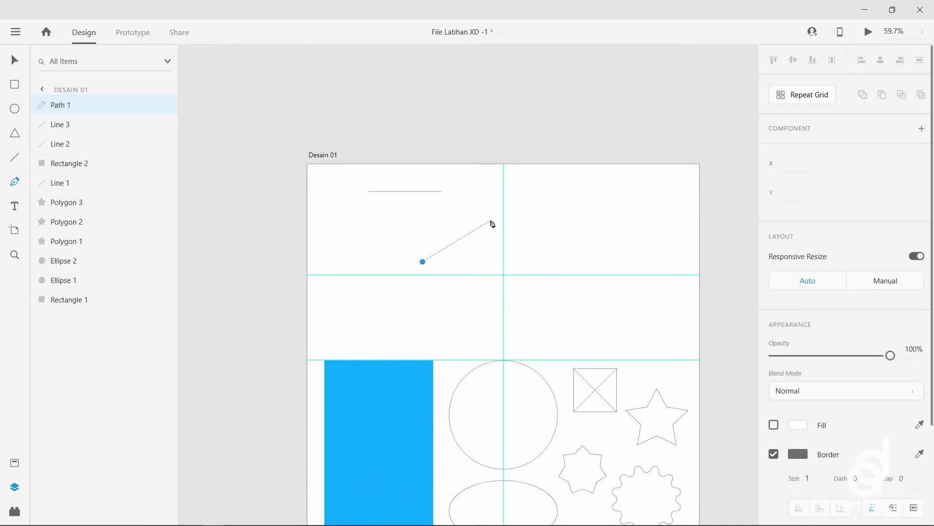
click(578, 228)
click(618, 285)
click(556, 312)
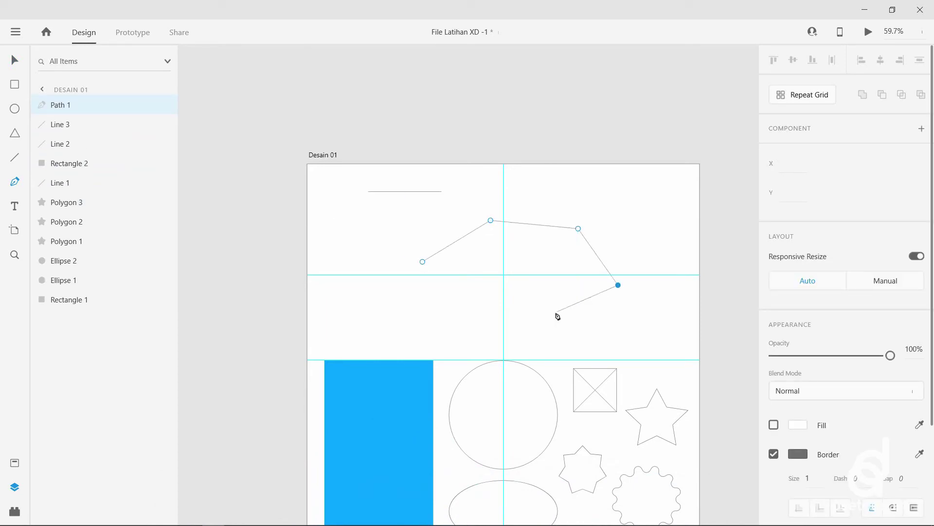
click(533, 262)
click(463, 285)
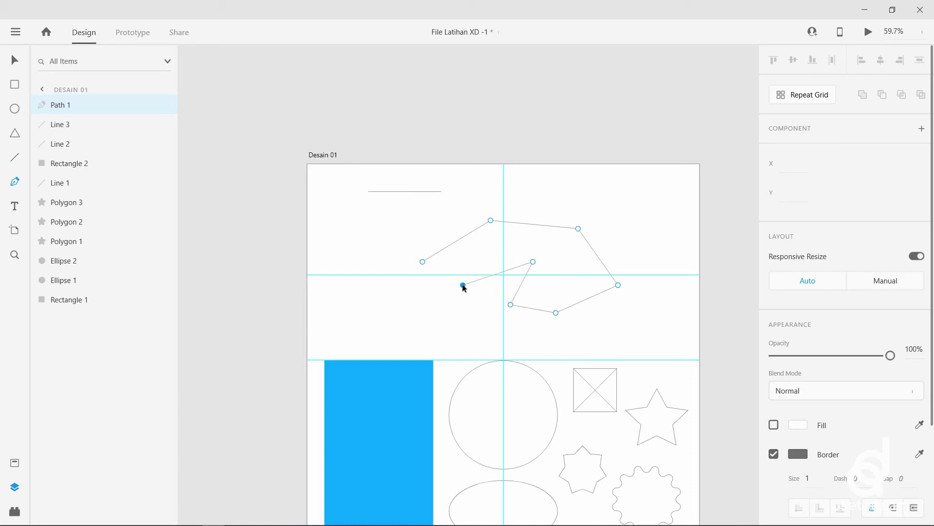
click(422, 262)
key(Escape)
- Shift the closed straight-sided path slightly to about X 314, Y 164, and delete it
click(14, 61)
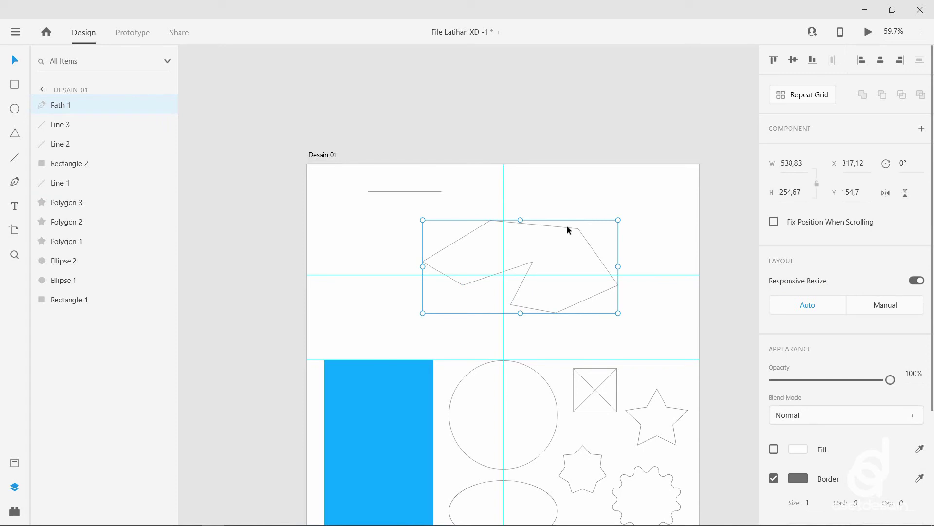
mouse_move(568, 227)
mouse_down()
mouse_move(599, 195)
mouse_move(573, 233)
mouse_up()
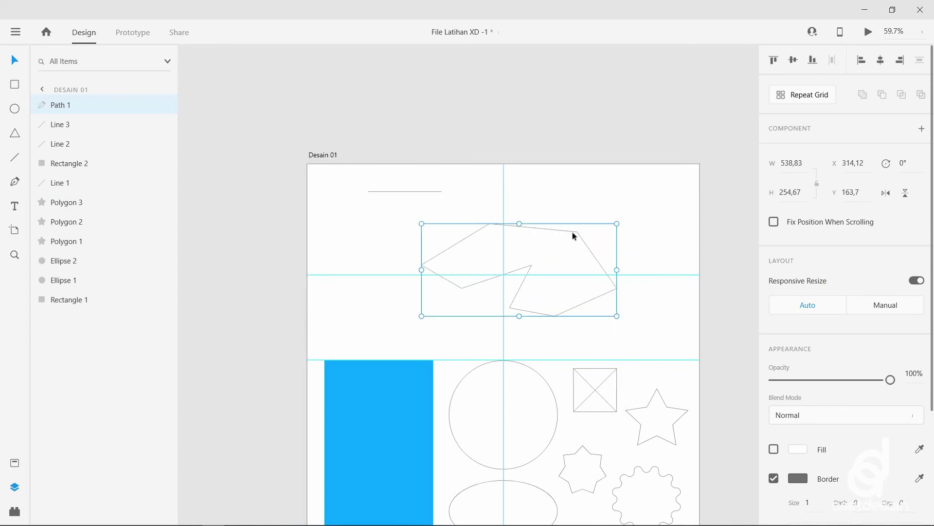
key(Delete)
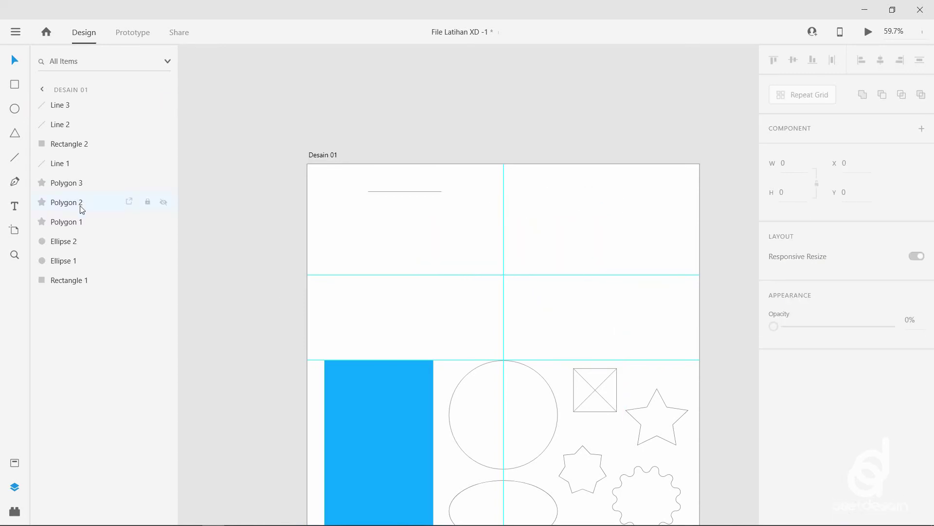
- Start a pen path below the short horizontal line with a curved second point, and adjust that point's handle to flatten the curve
click(15, 183)
click(384, 245)
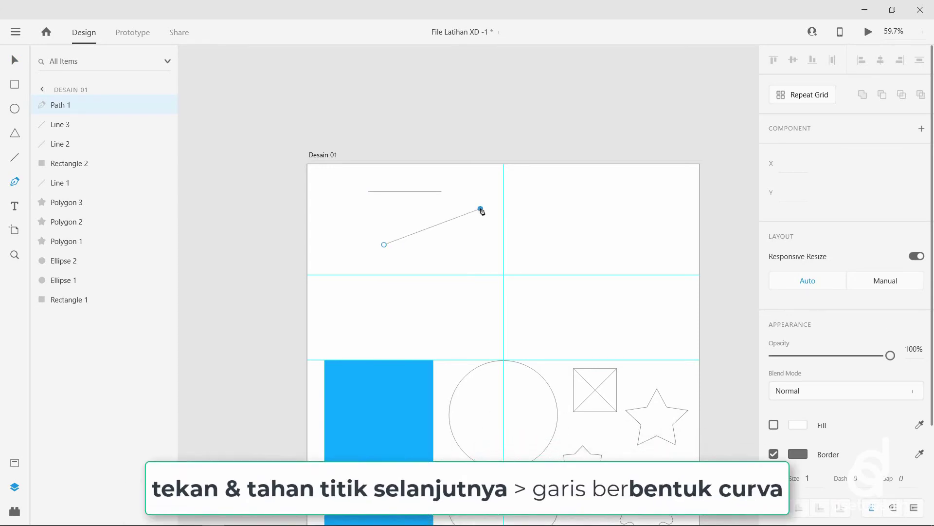
drag(482, 210, 548, 223)
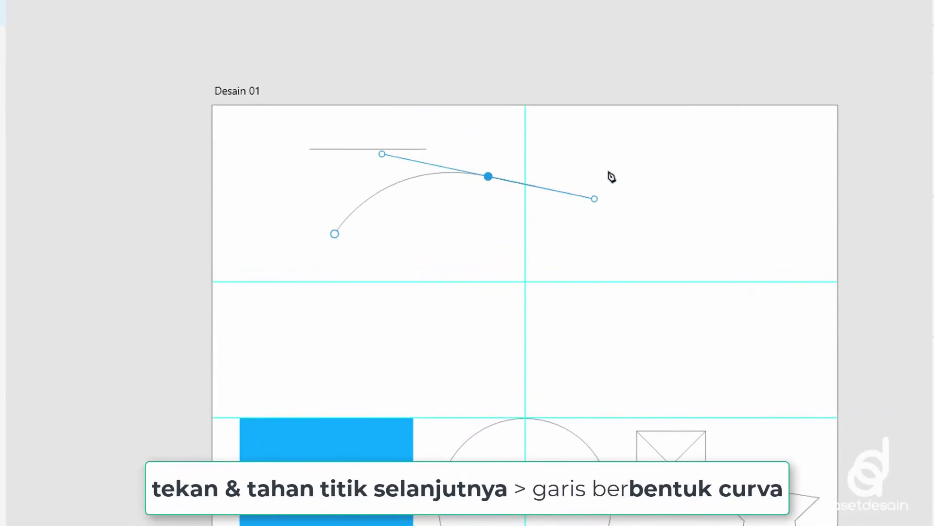
drag(612, 178, 592, 184)
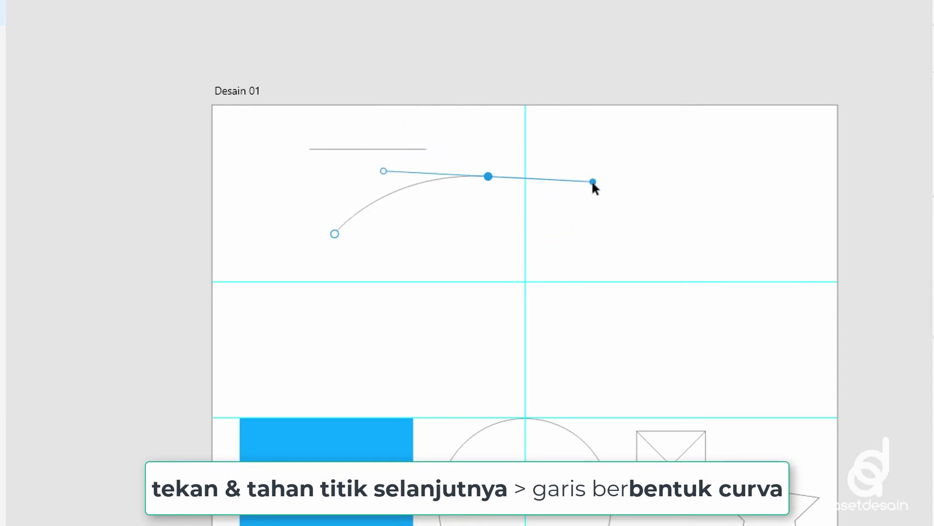
- Try extending the curved path with a corner point, a smooth point moved inside the arch, and further points back toward the start
click(629, 273)
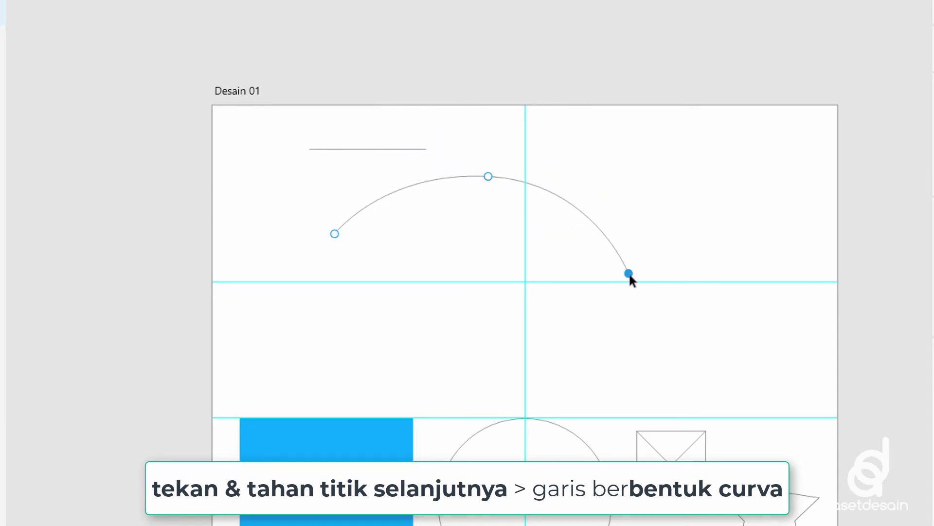
click(518, 342)
drag(517, 342, 480, 225)
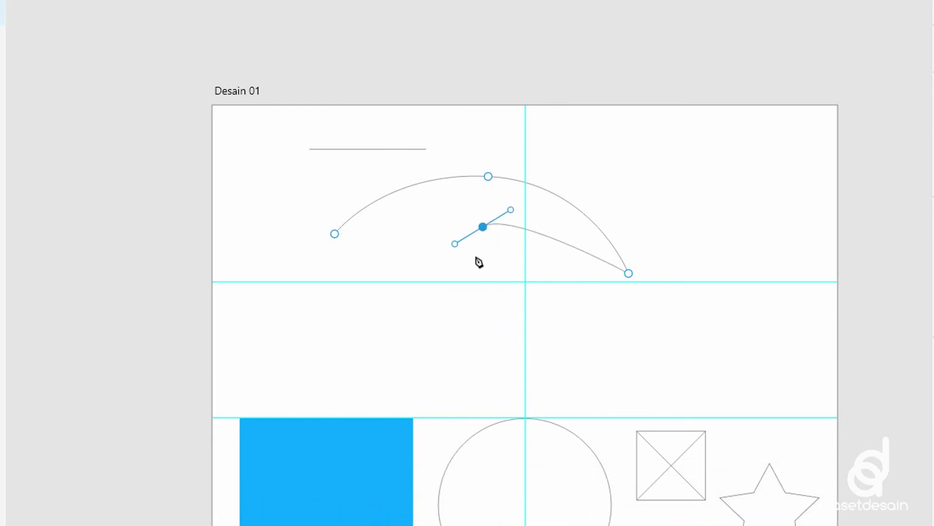
click(437, 299)
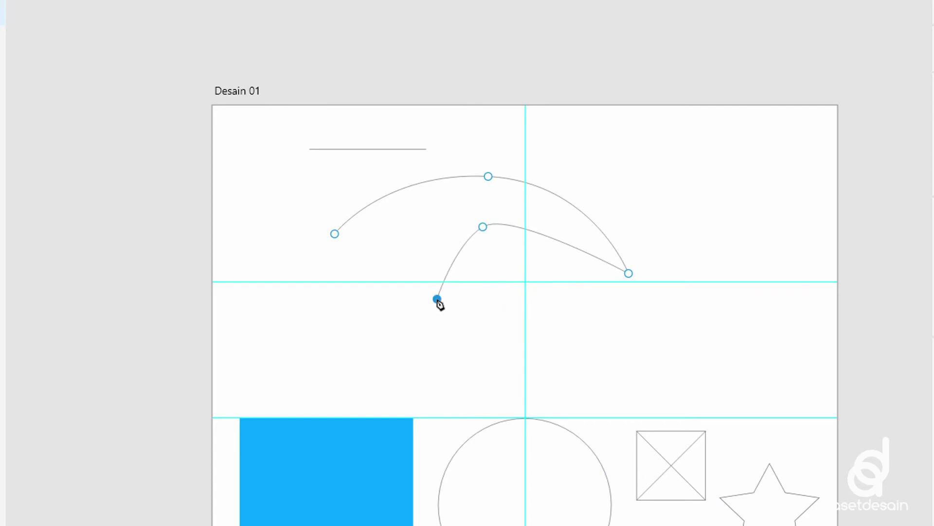
click(360, 266)
- Undo the added path points back to the first anchor point
key(ctrl+z)
key(ctrl+z)
key(ctrl+z)
key(ctrl+z)
key(ctrl+z)
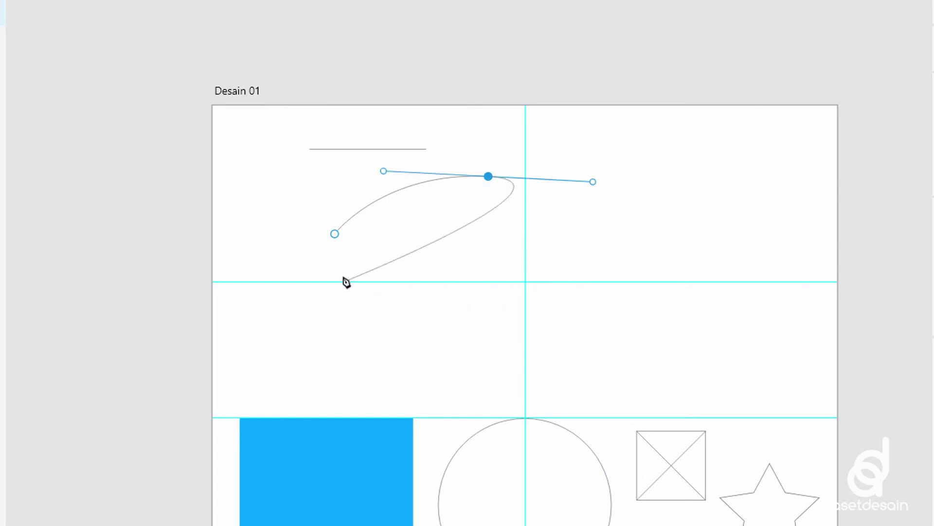
- Continue the pen path across the artboard with one straight segment, followed by smooth points alternating with a corner point
click(459, 191)
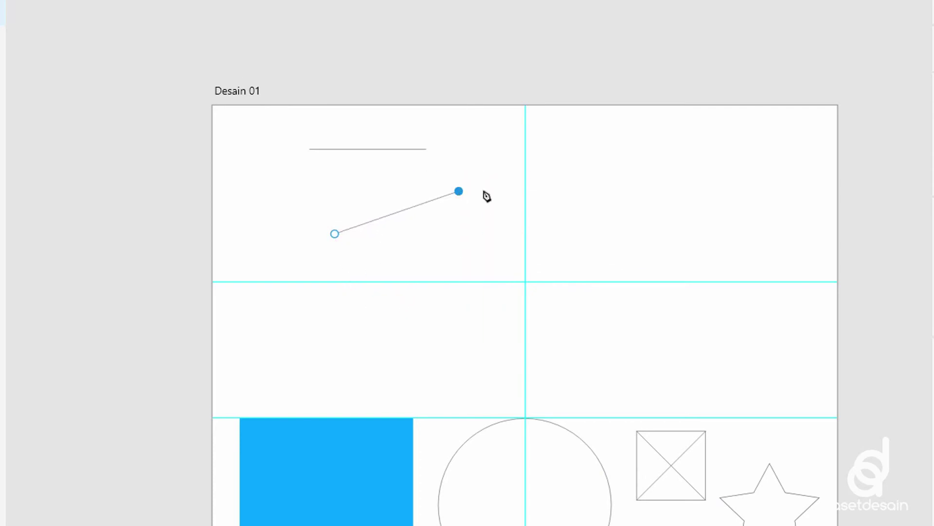
click(614, 214)
drag(615, 216, 658, 275)
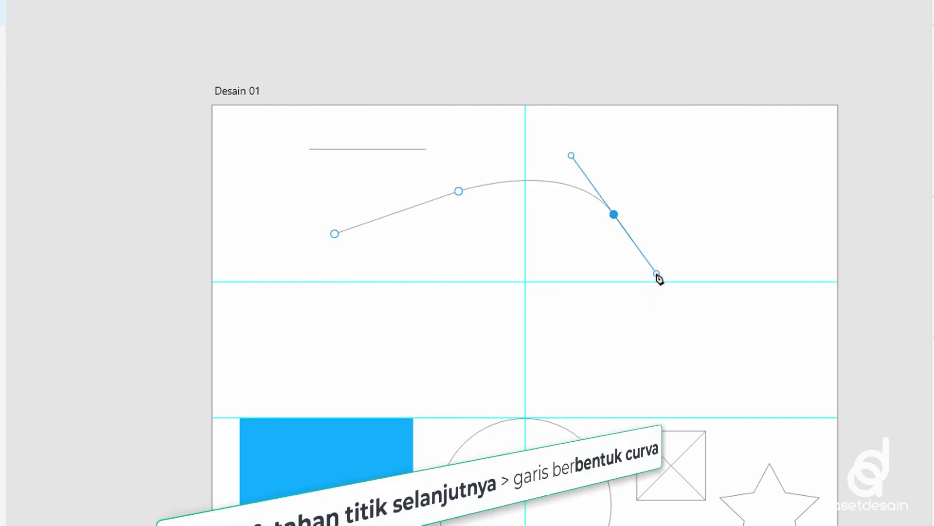
click(743, 209)
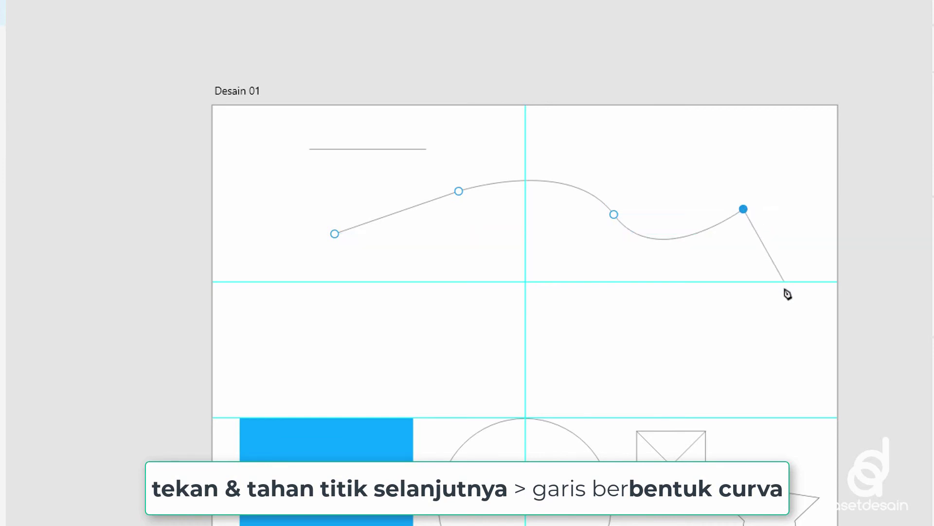
click(755, 304)
drag(757, 308, 655, 300)
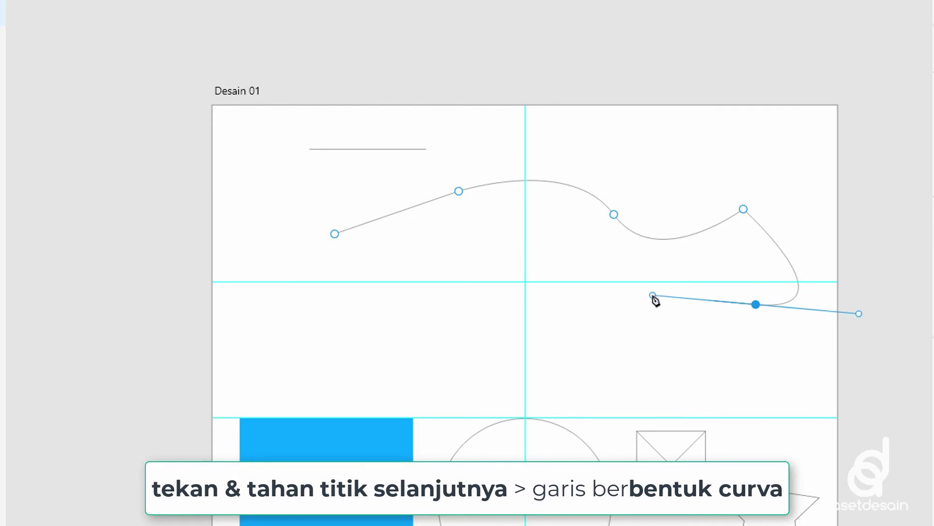
- Extend the path back toward its start with mixed corner and curved points, close it on its first anchor, and end drawing
click(608, 334)
click(510, 258)
drag(467, 340, 378, 286)
click(335, 334)
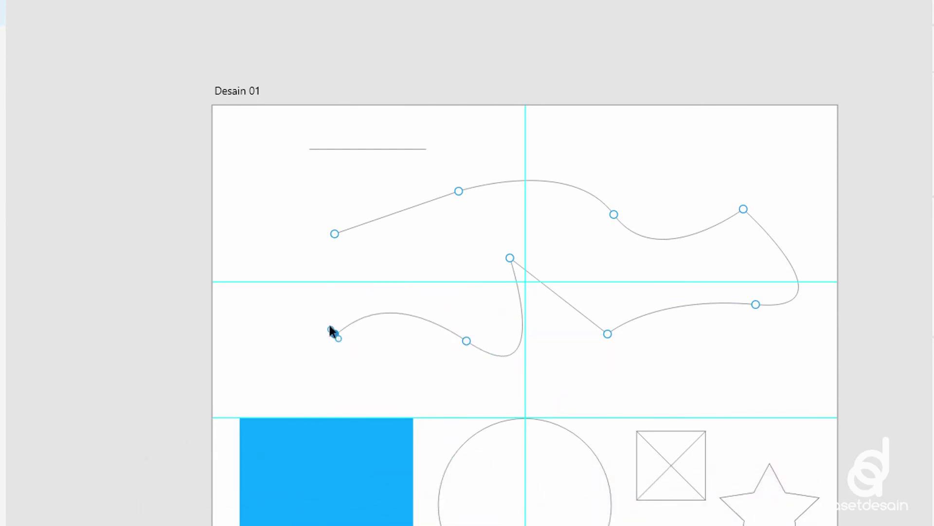
click(334, 233)
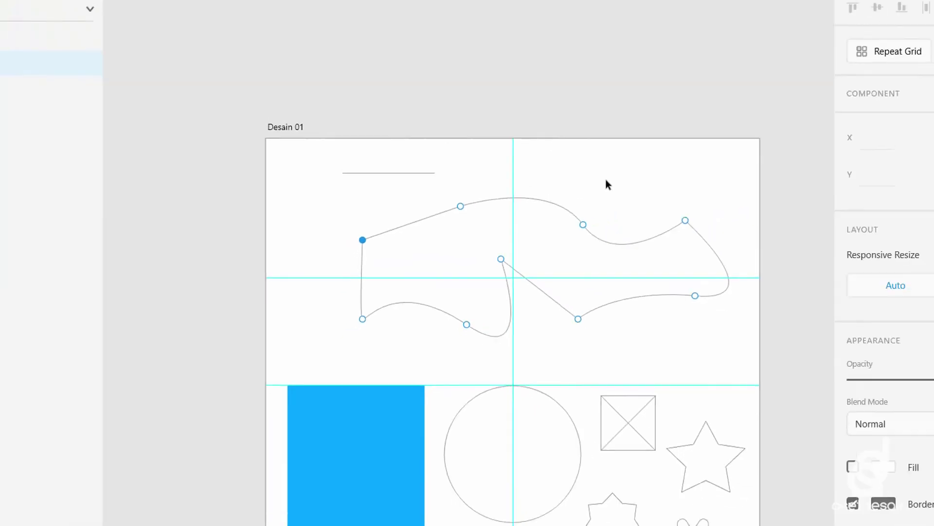
key(Escape)
click(547, 222)
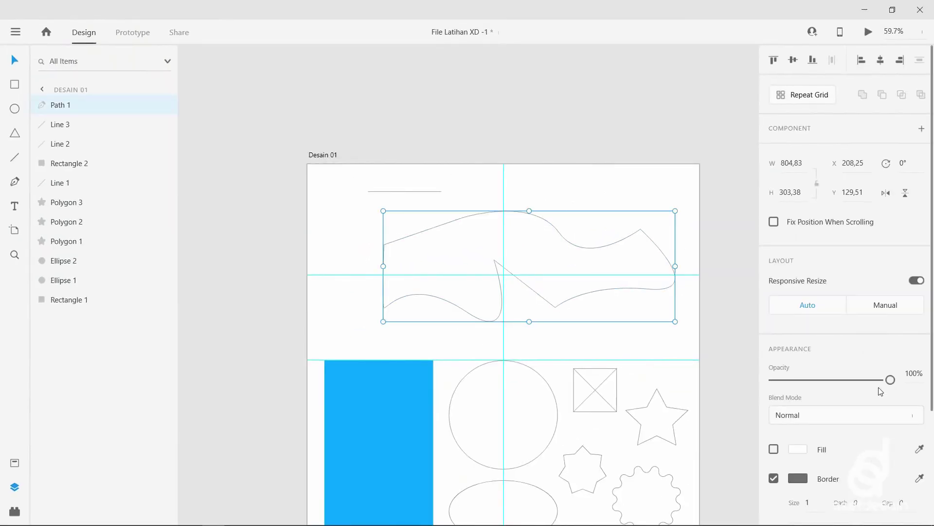
- Give the closed wavy path a solid red #CB1010 fill, and delete the whole path
click(774, 449)
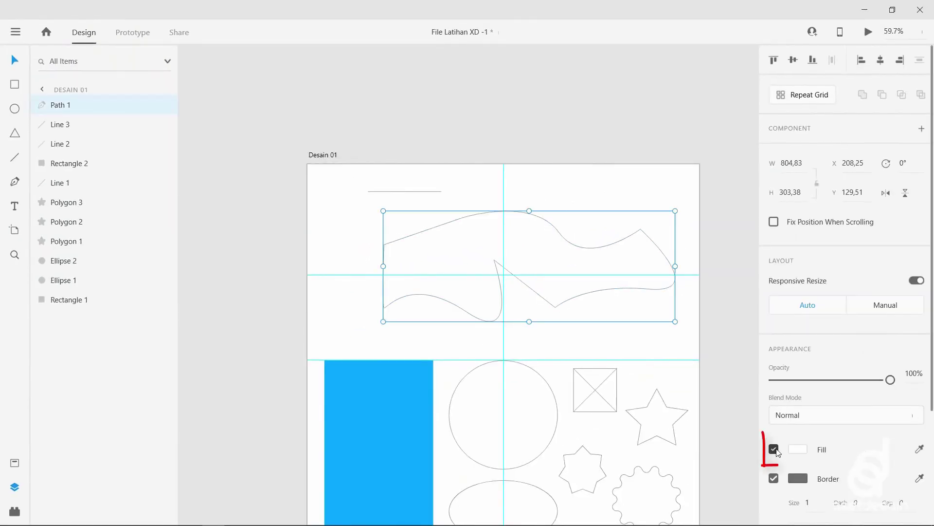
click(801, 448)
drag(681, 409, 713, 371)
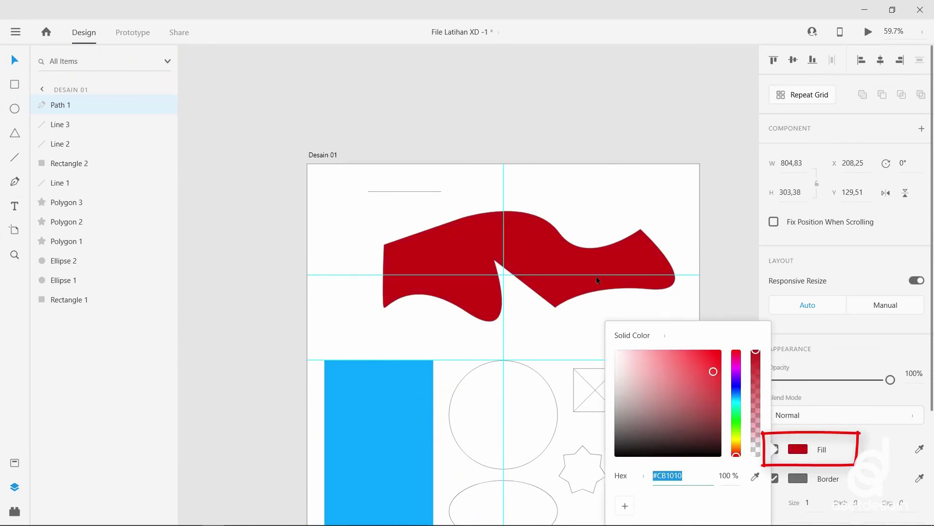
click(592, 259)
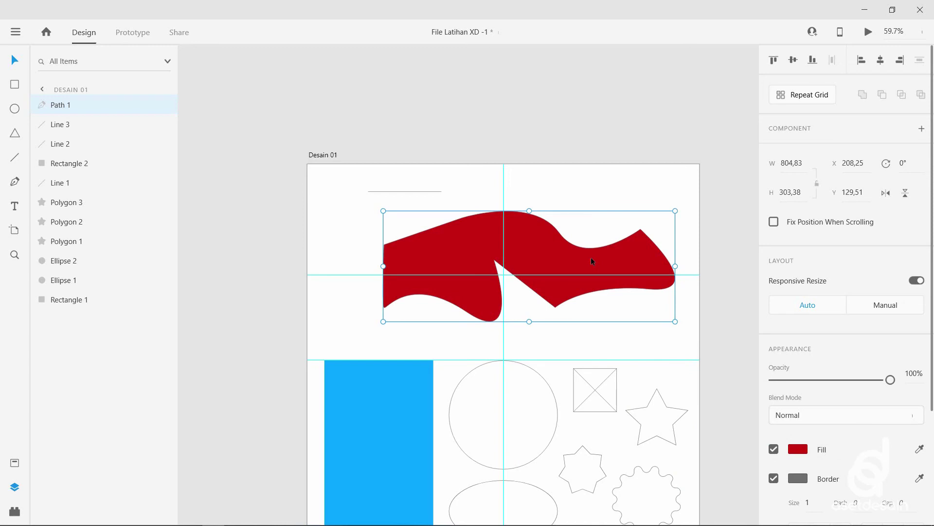
key(Delete)
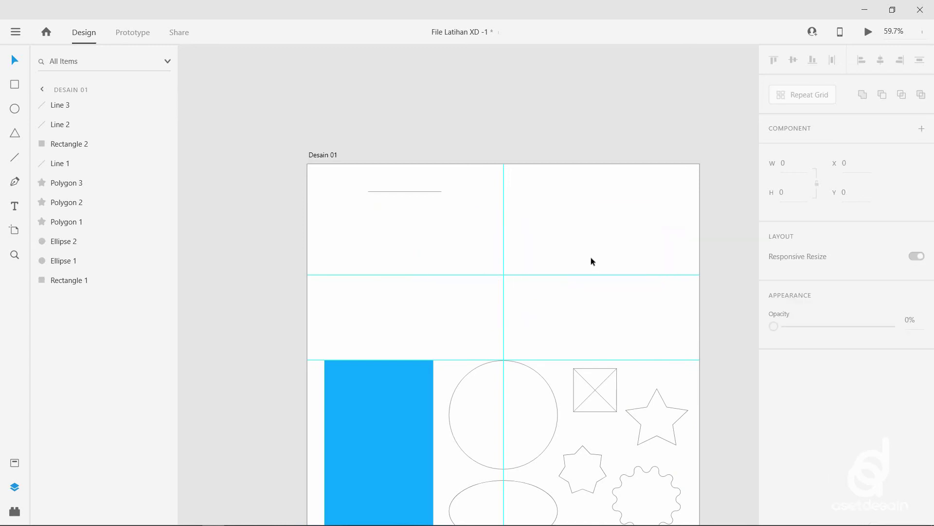
- Draw a closed six-point pen path in the artboard's upper half, with straight segments along its top and curved ones below
click(15, 182)
click(398, 237)
click(444, 212)
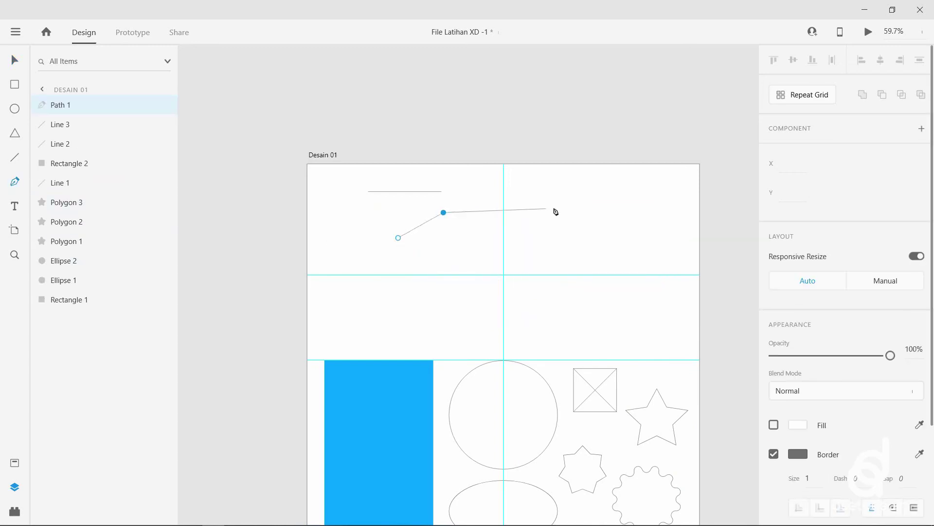
click(553, 208)
click(633, 246)
click(606, 291)
drag(606, 291, 519, 316)
click(454, 274)
drag(454, 275, 402, 294)
click(398, 238)
key(Escape)
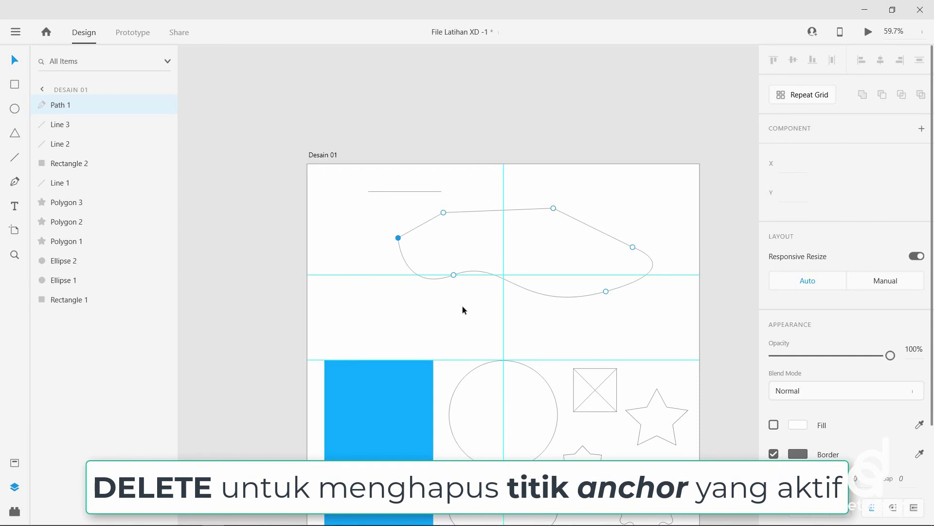
- Delete the six-point path's active anchor points one after another until the whole path is removed
key(Delete)
key(Delete)
key(Delete)
key(Delete)
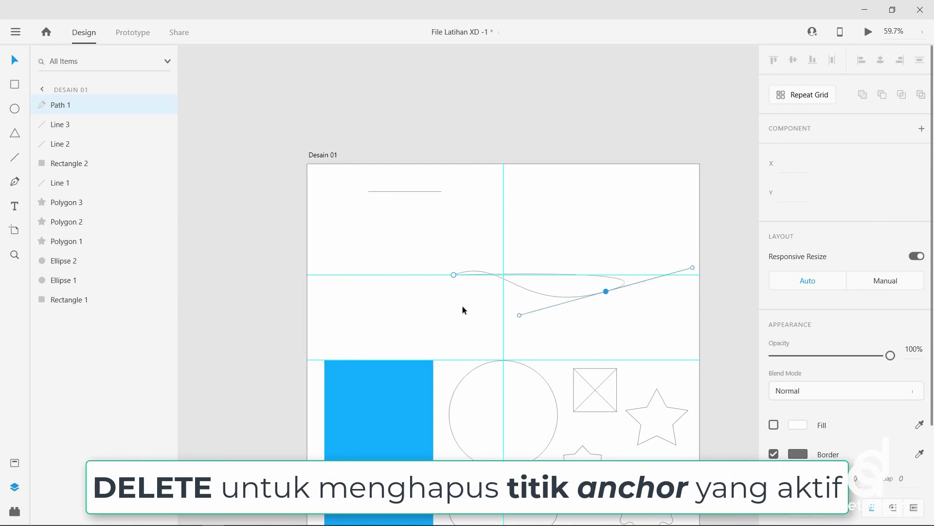
key(Delete)
key(Delete)
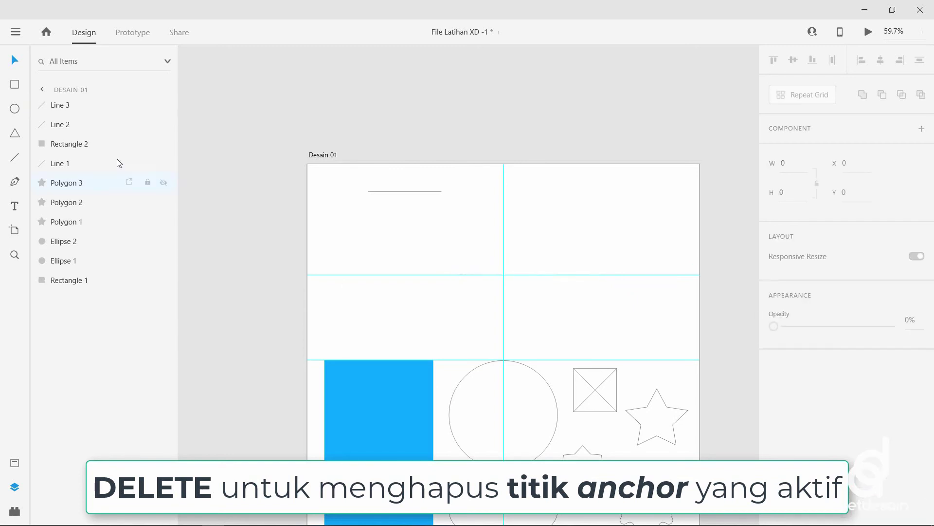
- Draw a closed five-point path with the Pen tool, using smooth curved points after the starting anchor at X 390
click(449, 248)
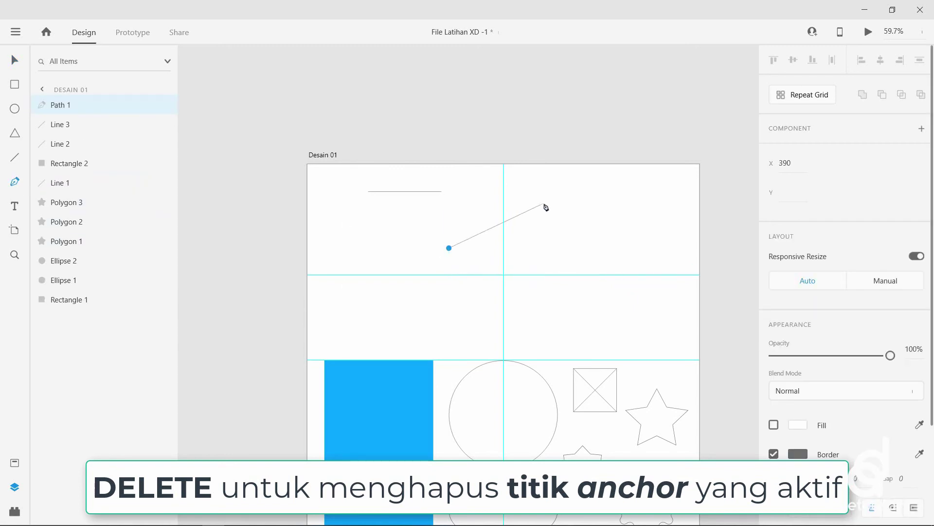
drag(543, 203, 647, 265)
drag(571, 305, 517, 236)
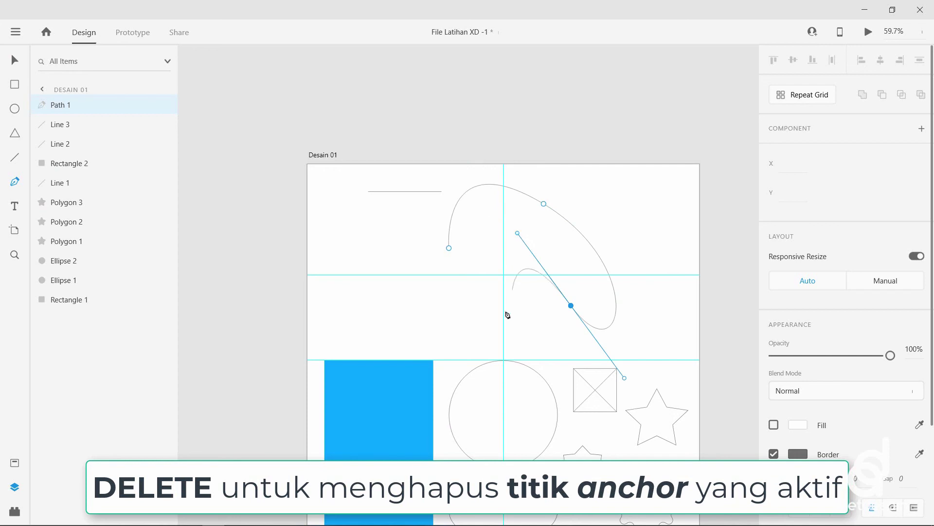
drag(503, 311, 443, 296)
drag(481, 257, 443, 292)
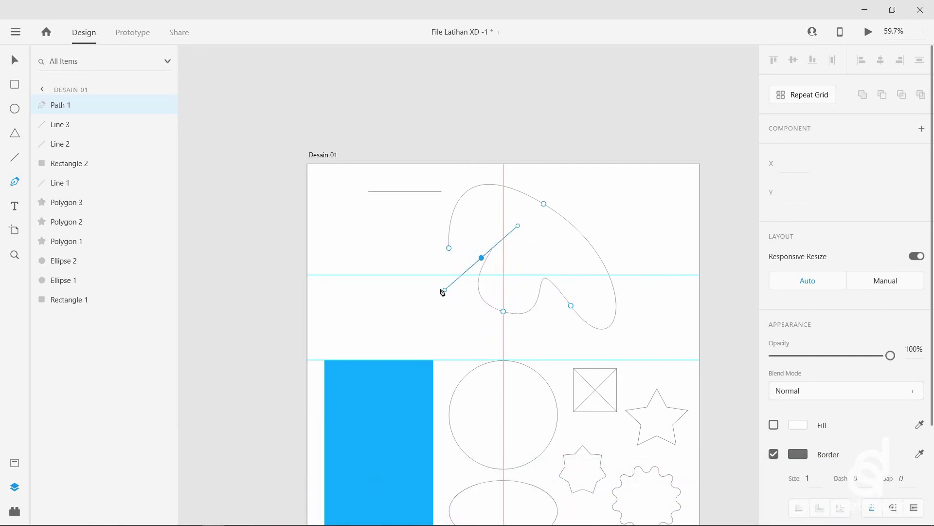
click(449, 248)
key(Escape)
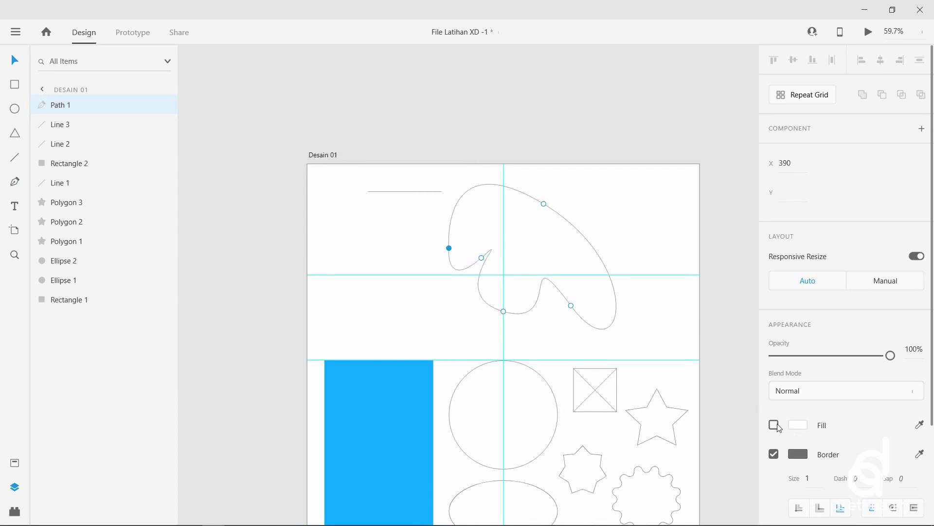
- Remove all five anchor points of the closed curved path one by one
key(ctrl+z)
key(ctrl+z)
key(ctrl+z)
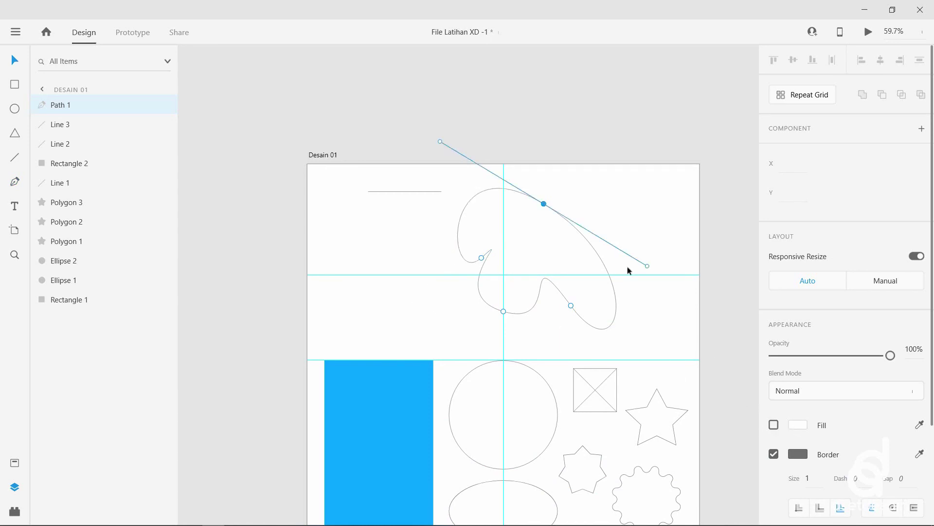
key(ctrl+z)
key(ctrl+z)
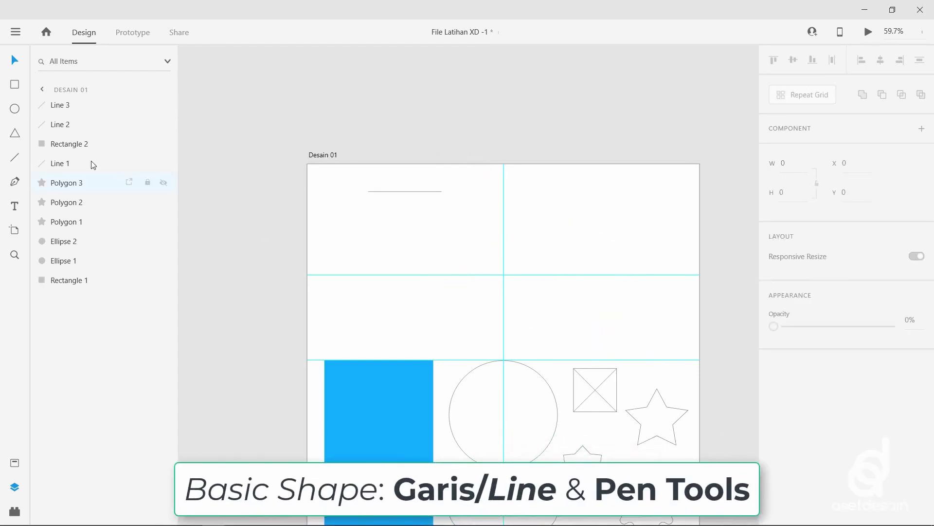
- Start a pen path with an anchor at X 390, in the artboard's upper half below the existing short line
click(13, 183)
click(449, 245)
- Extend the pen path clockwise with mixed smooth and corner points, and try to close it at its starting anchor
drag(515, 205, 562, 242)
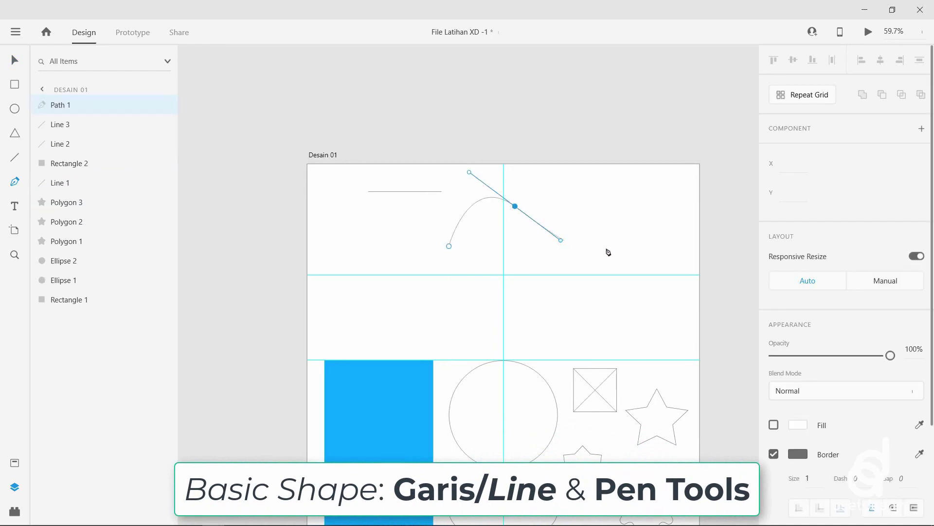
click(604, 206)
click(673, 221)
click(652, 266)
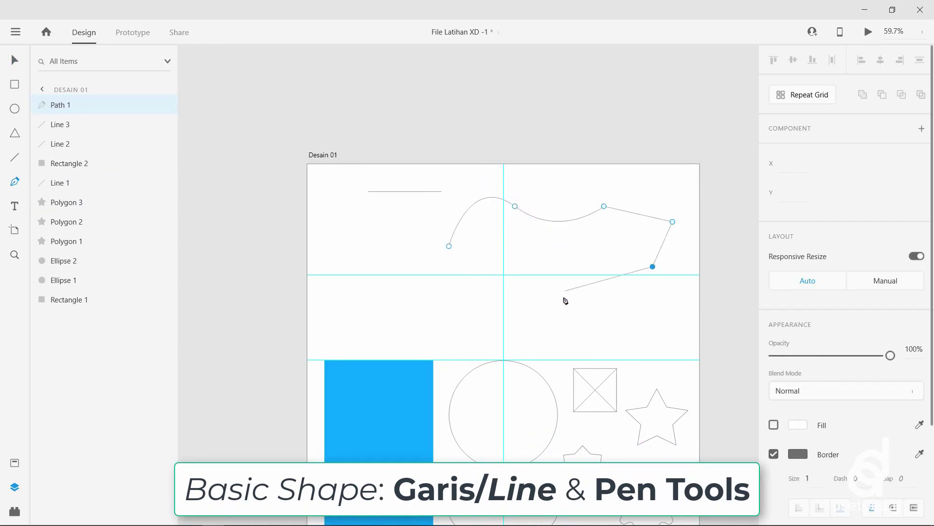
drag(565, 291, 555, 317)
drag(503, 274, 505, 283)
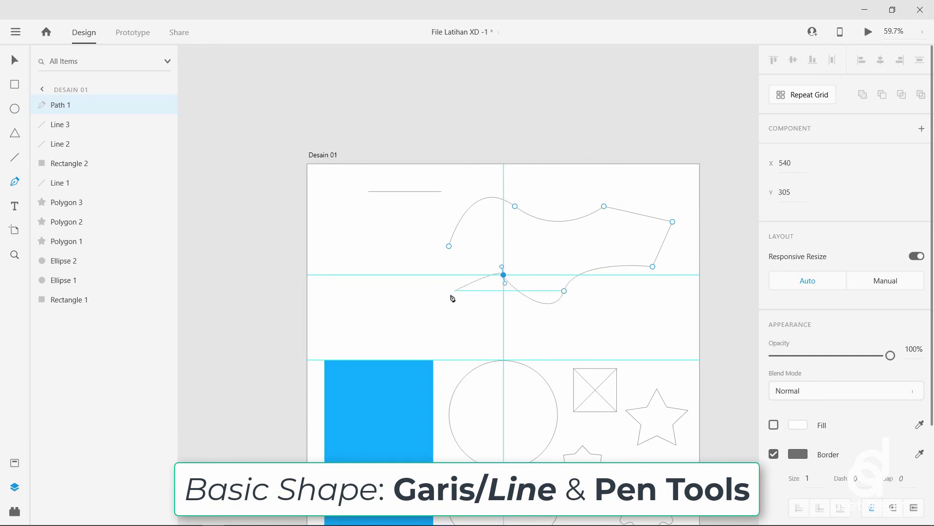
drag(449, 295, 428, 291)
click(449, 246)
- Continue the pen path with straight zigzag segments inside the outlined shape
click(482, 253)
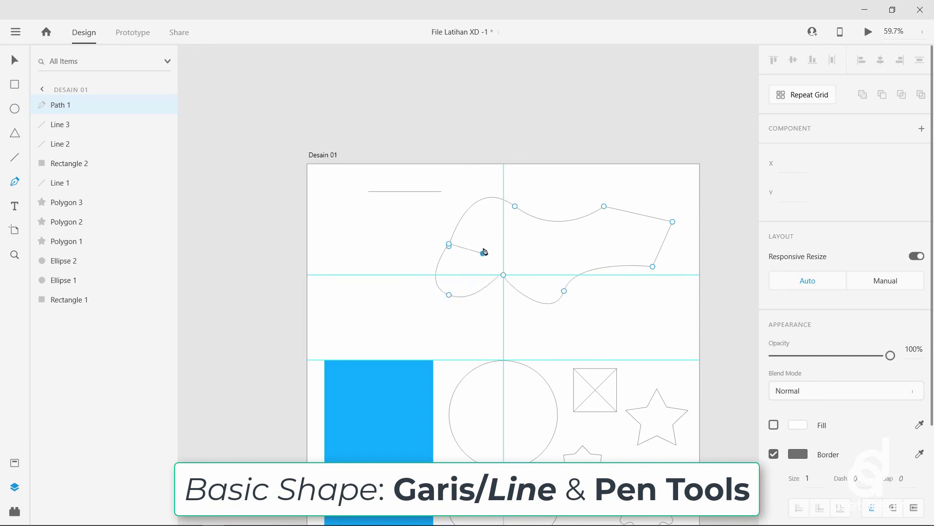
click(537, 240)
key(ctrl+z)
click(622, 258)
click(649, 229)
click(586, 225)
click(503, 225)
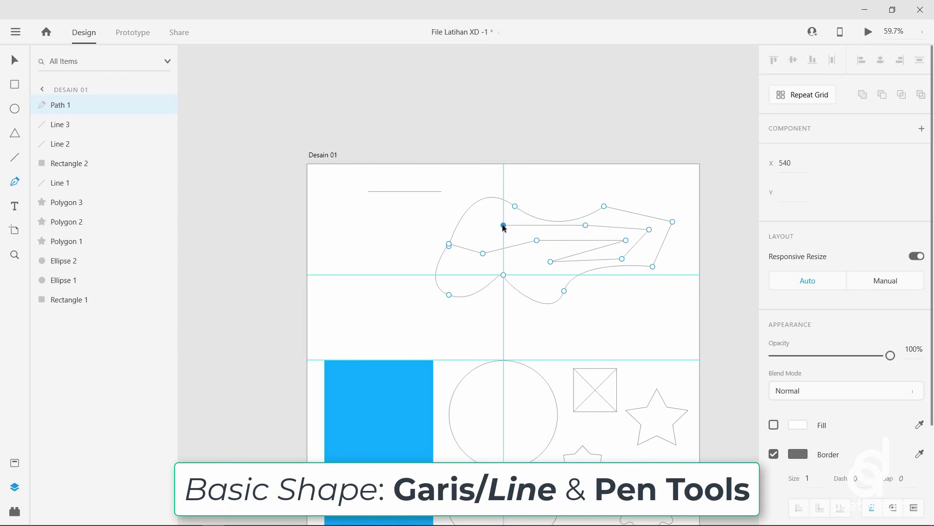
click(469, 229)
- Undo the pen path's added points one after another, back to its starting anchor
key(ctrl+z)
key(ctrl+z)
key(ctrl+z)
key(ctrl+z)
key(ctrl+z)
key(ctrl+z)
key(ctrl+z)
key(ctrl+z)
key(ctrl+z)
key(ctrl+z)
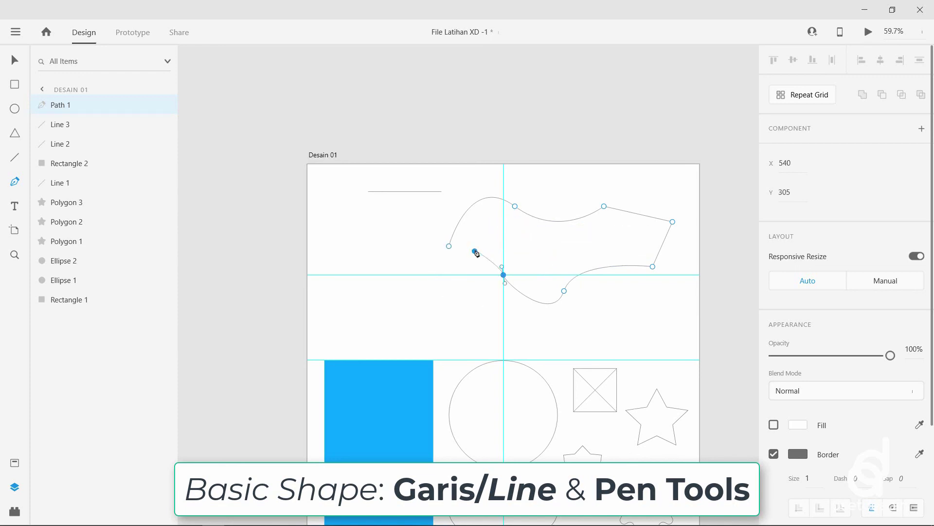
key(ctrl+z)
key(ctrl+z)
key(ctrl+z)
key(ctrl+z)
key(ctrl+z)
key(ctrl+z)
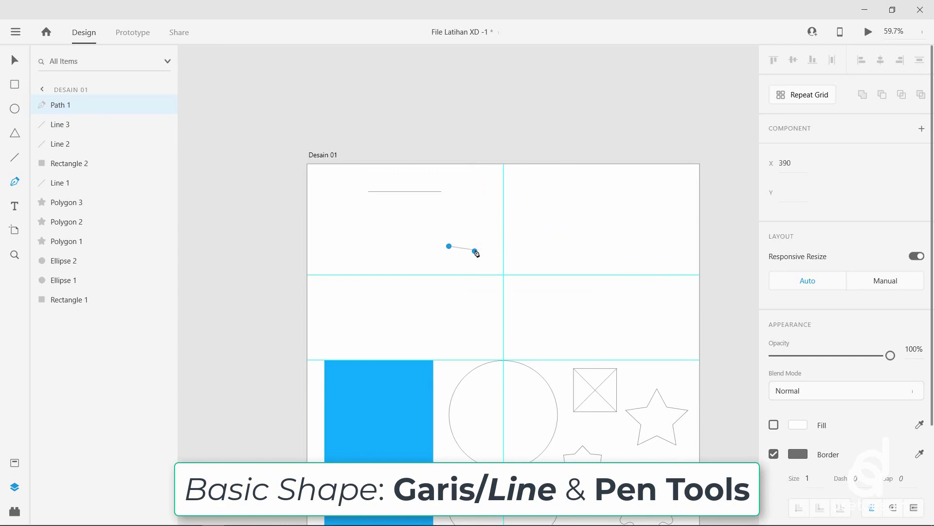
- Complete a closed eight-point path from the starting anchor with four corner points followed by three smooth curved points
click(545, 198)
click(630, 246)
click(616, 321)
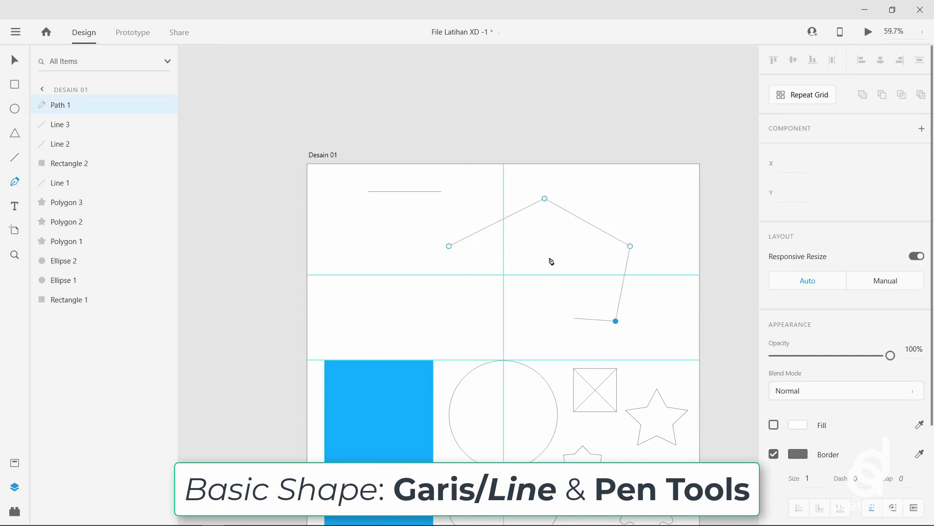
click(538, 275)
drag(473, 321, 426, 315)
drag(492, 268, 482, 263)
drag(410, 285, 378, 247)
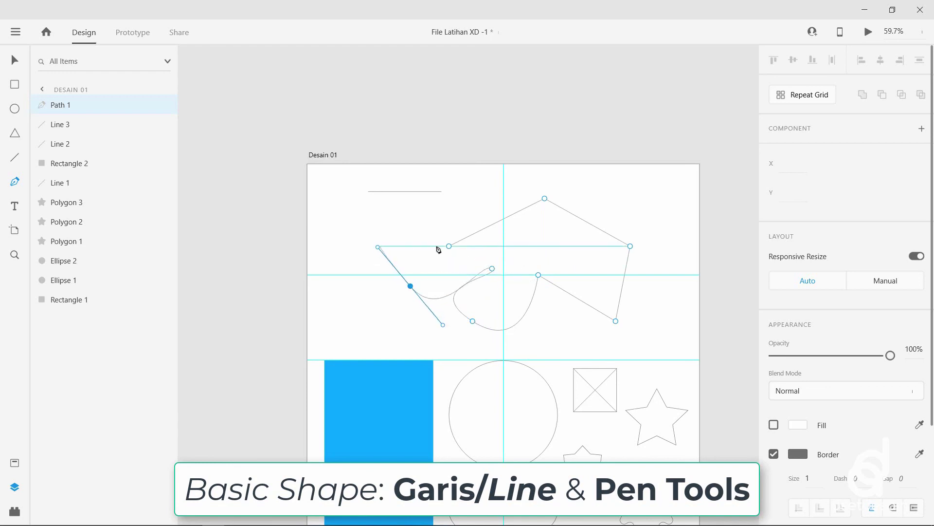
click(448, 246)
key(Escape)
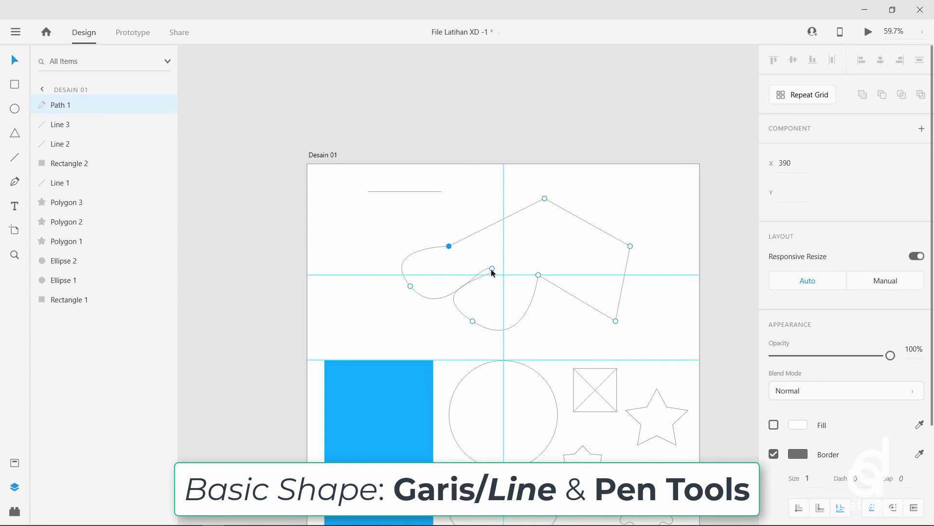
- Move the smooth anchor between the path's two lower curves leftward onto the horizontal guide, and deselect it
drag(382, 305, 432, 279)
click(518, 285)
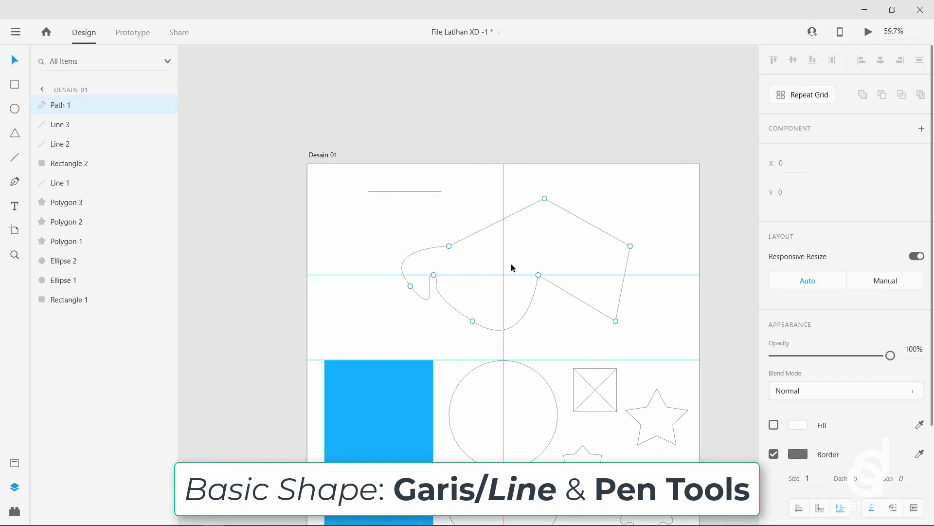